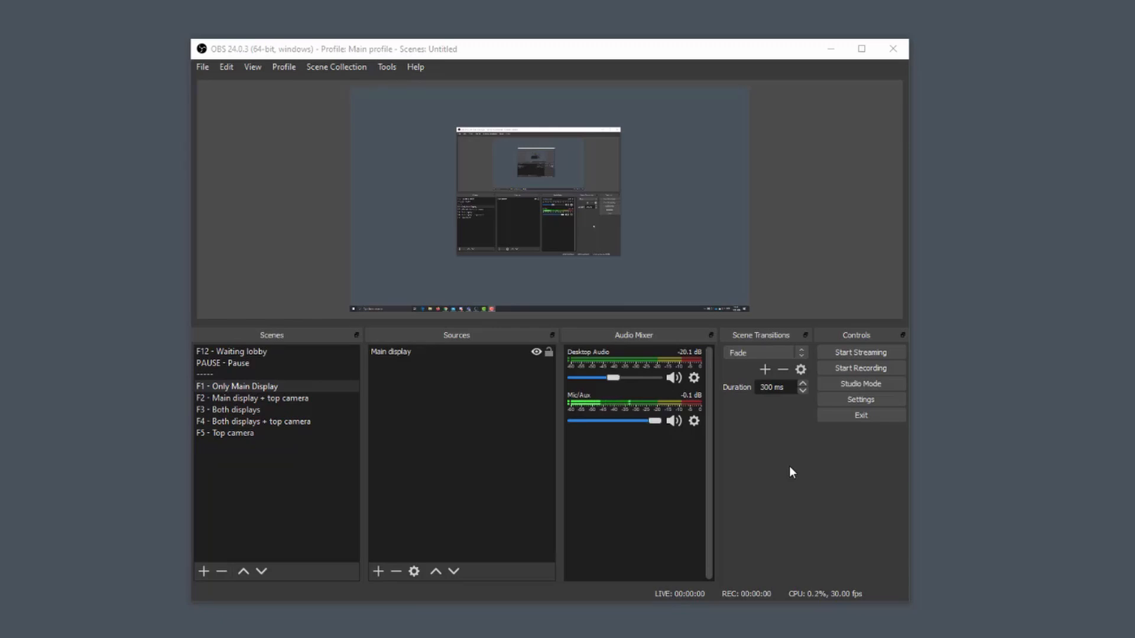
Switch to the browser to view the OBS Studio download page, and return to the OBS window.
click(276, 637)
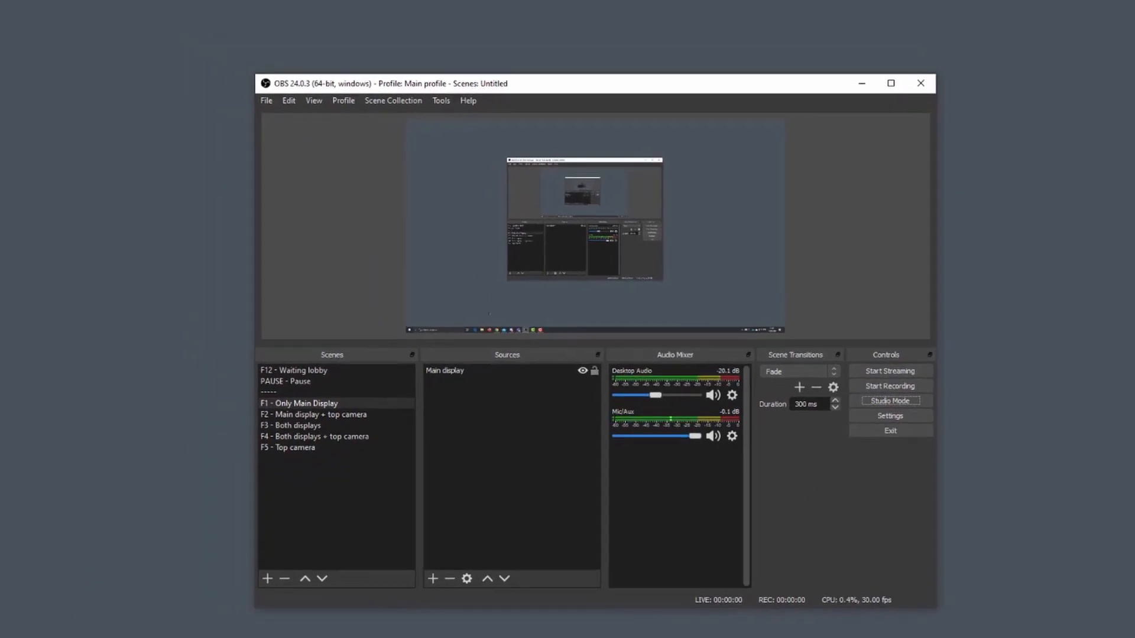
click(142, 637)
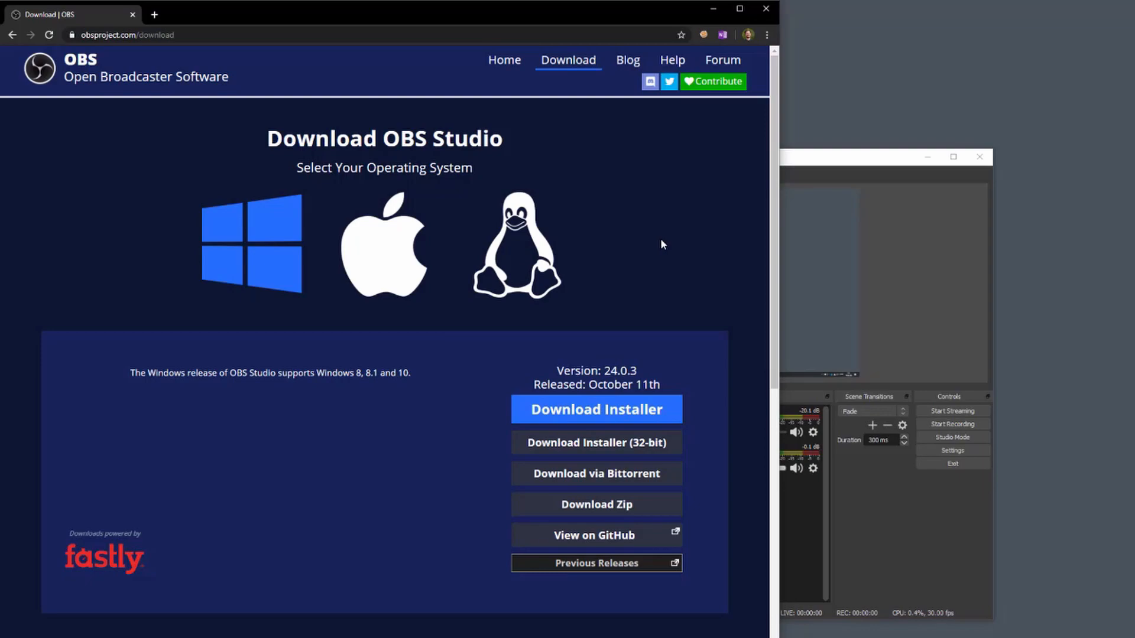
click(713, 10)
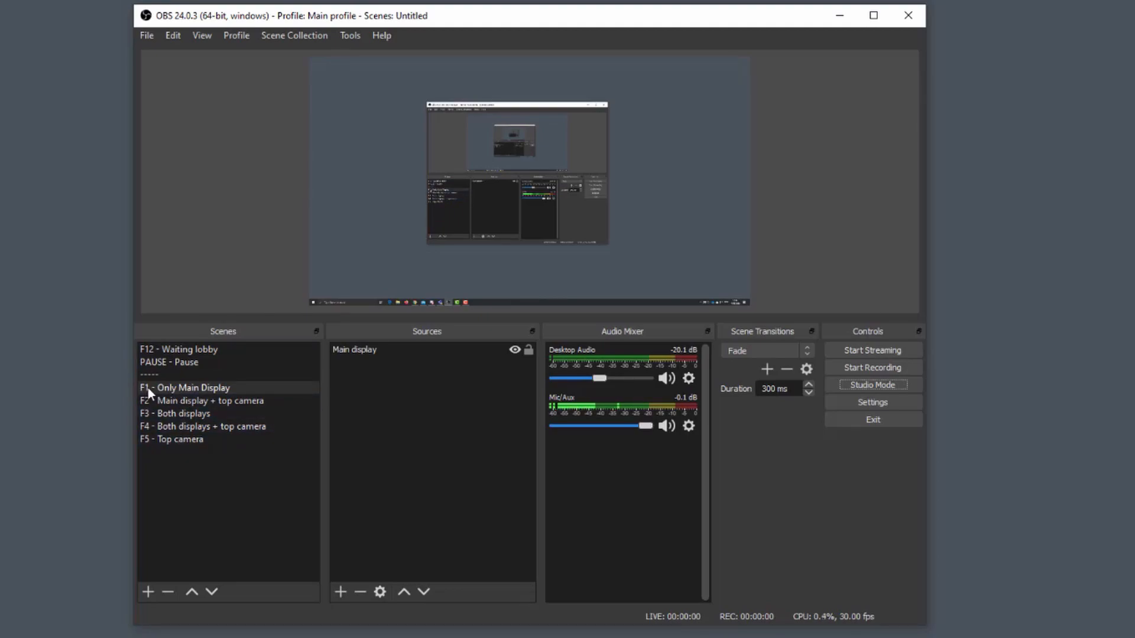
Preview the five content scenes in order, from F1 - Only Main Display through F5 - Top camera.
click(180, 385)
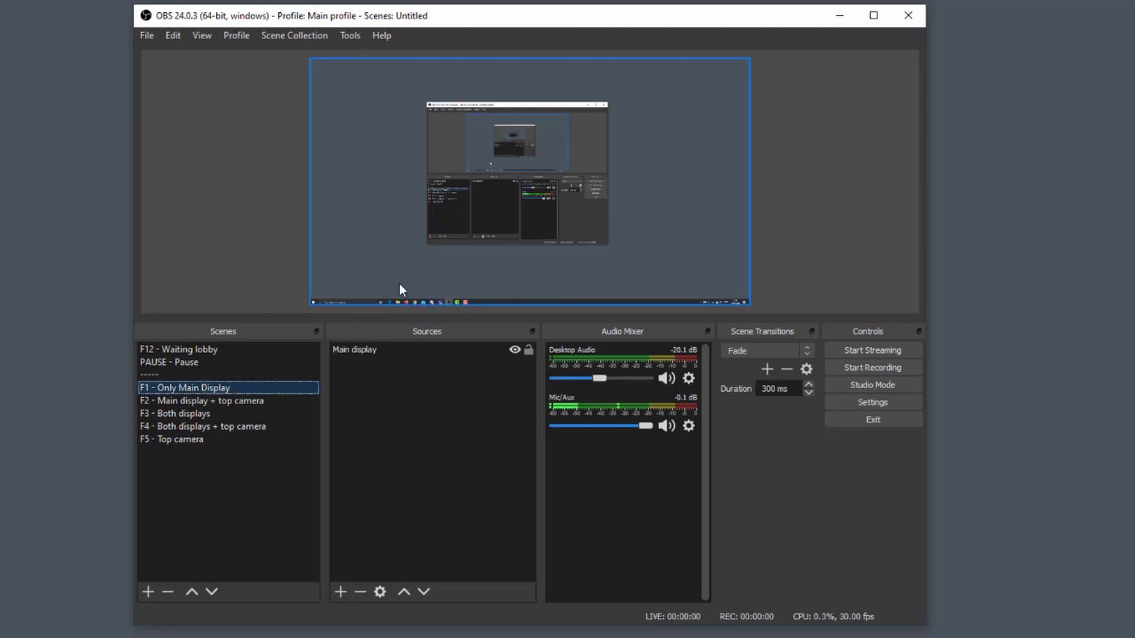
click(212, 400)
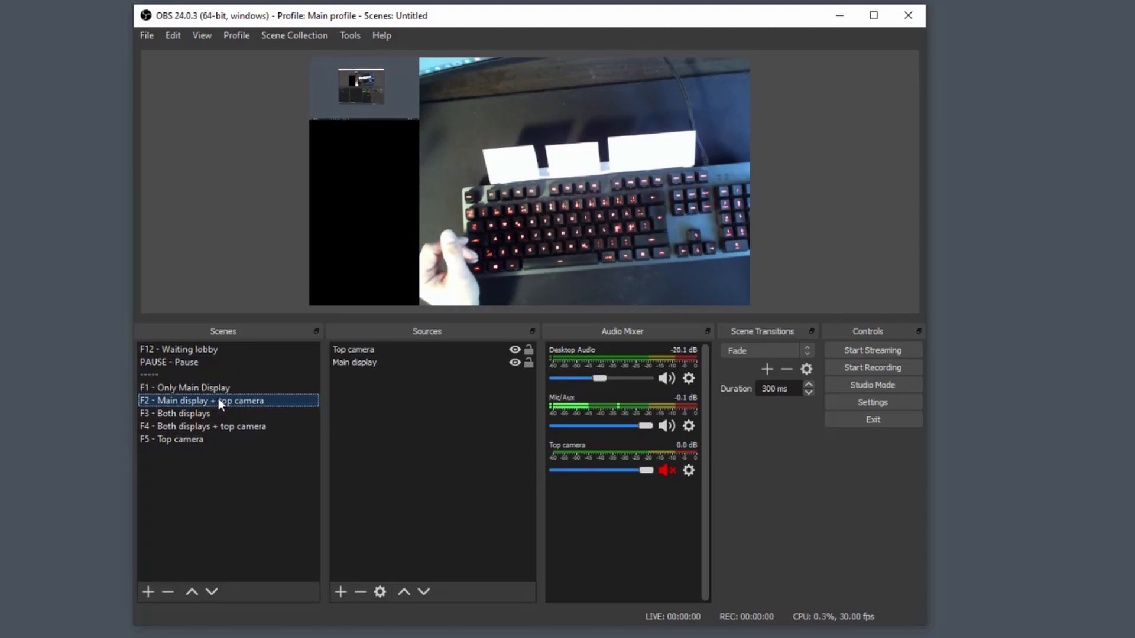
click(653, 186)
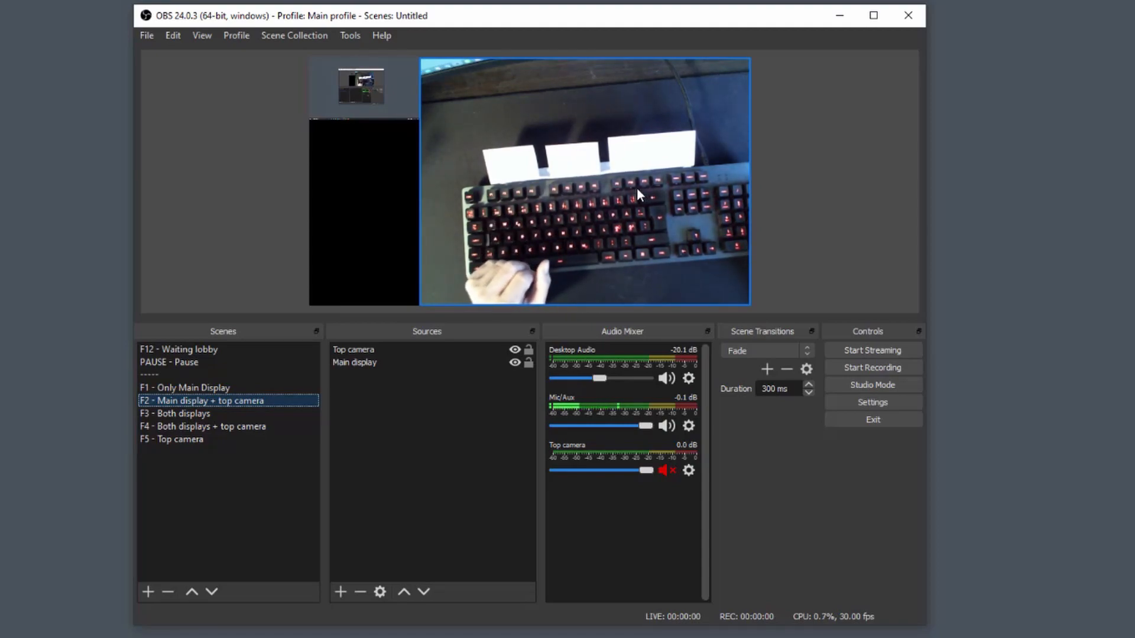
click(181, 415)
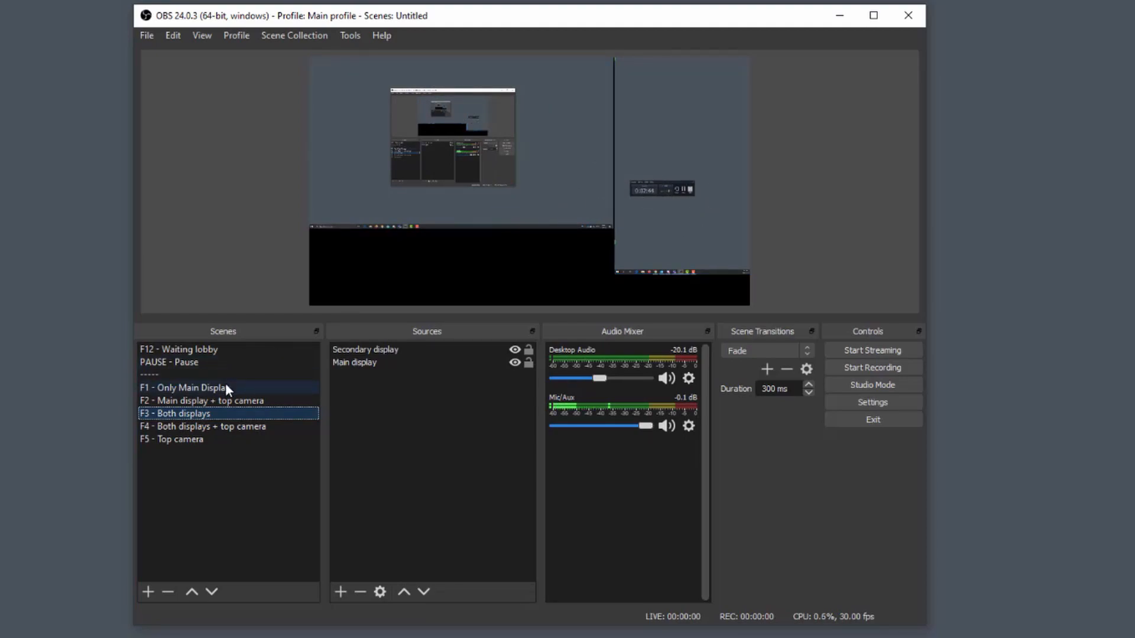
click(217, 427)
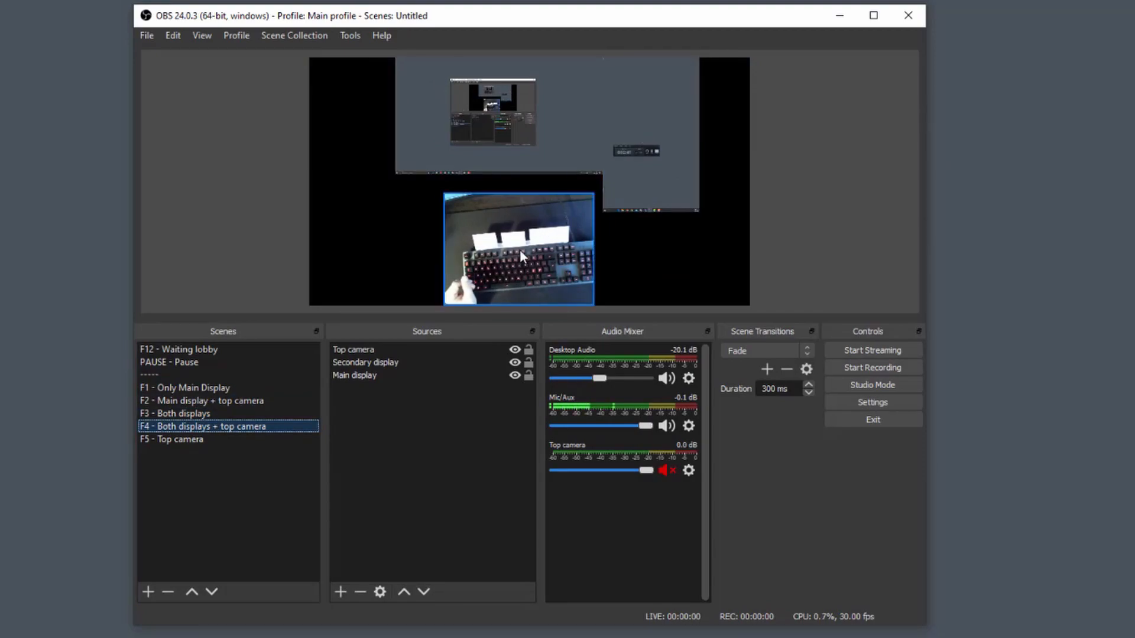
click(194, 441)
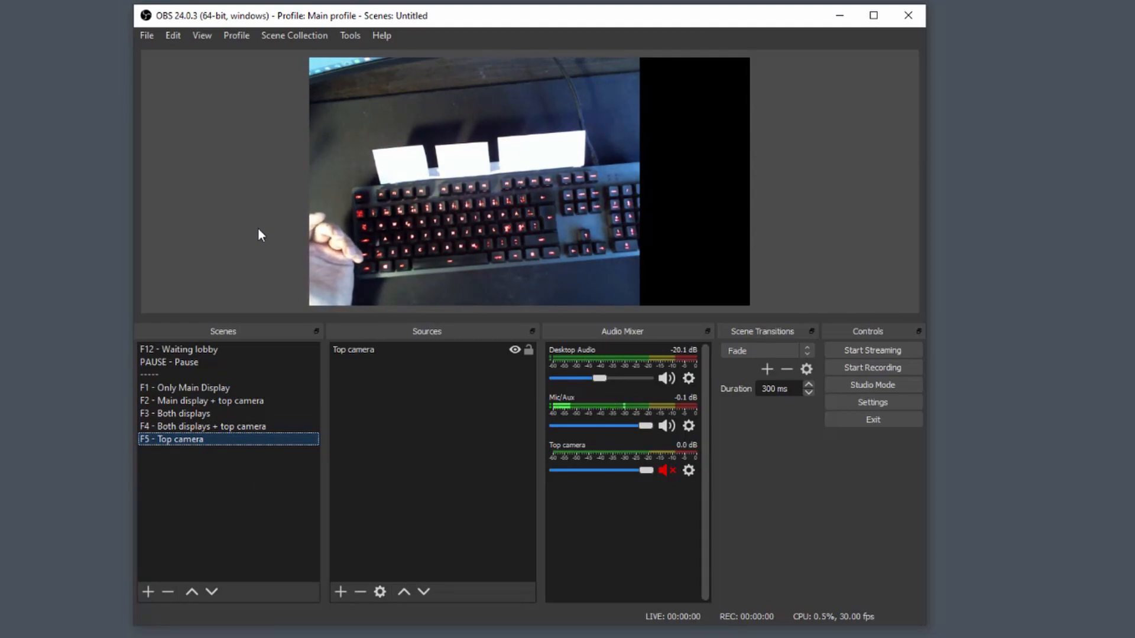
Preview the separator, Waiting lobby, Pause and Top camera scenes, and return to F1 - Only Main Display.
click(198, 376)
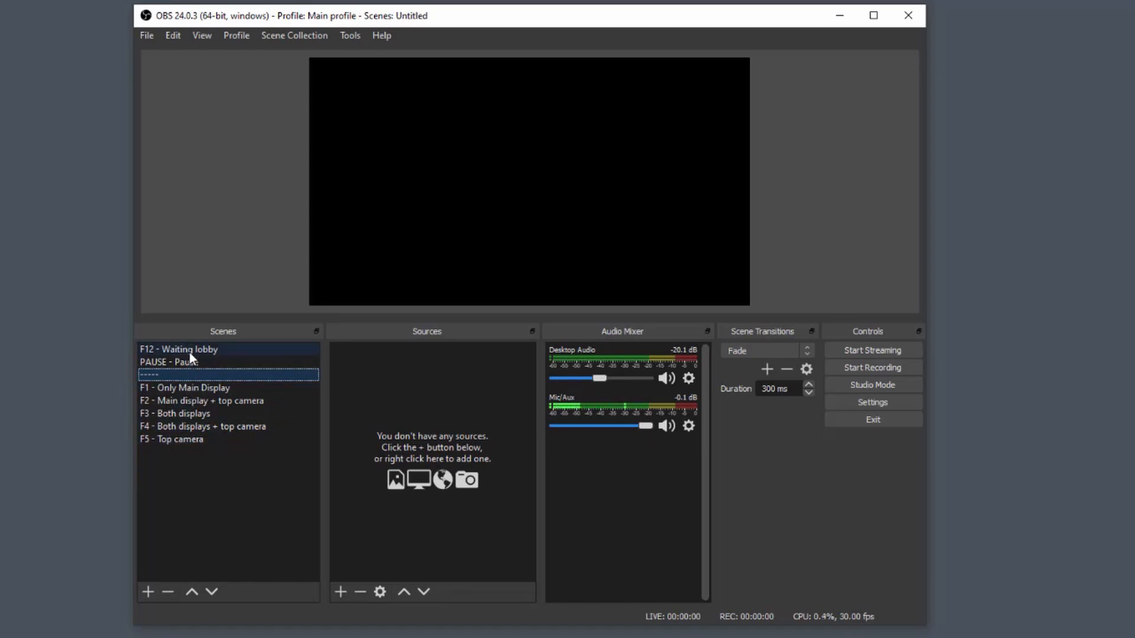
click(189, 352)
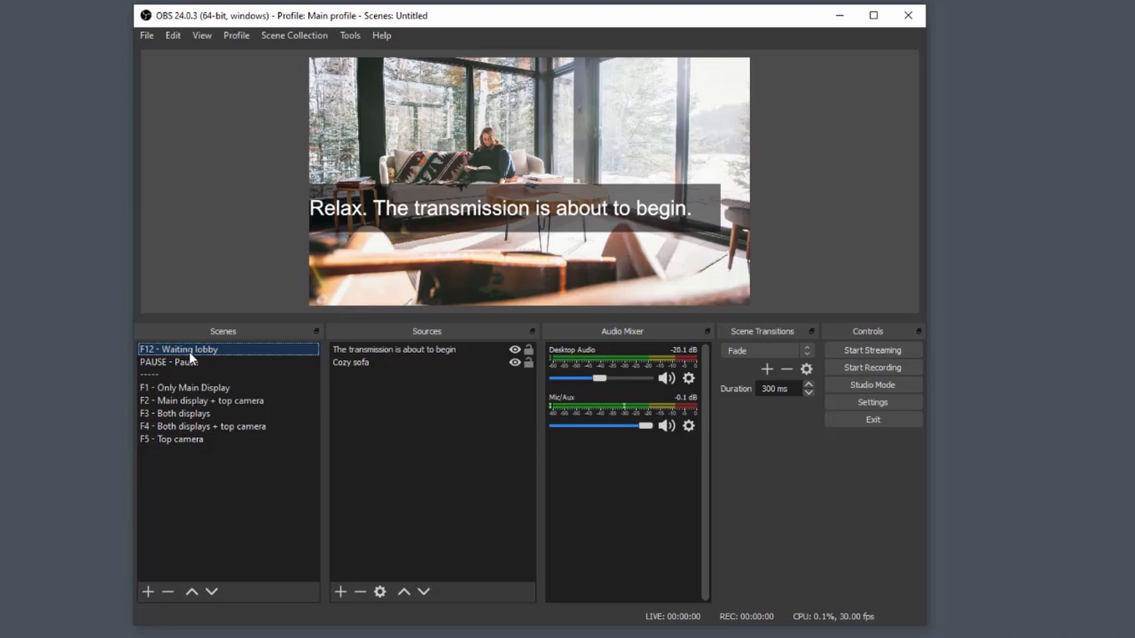
click(199, 363)
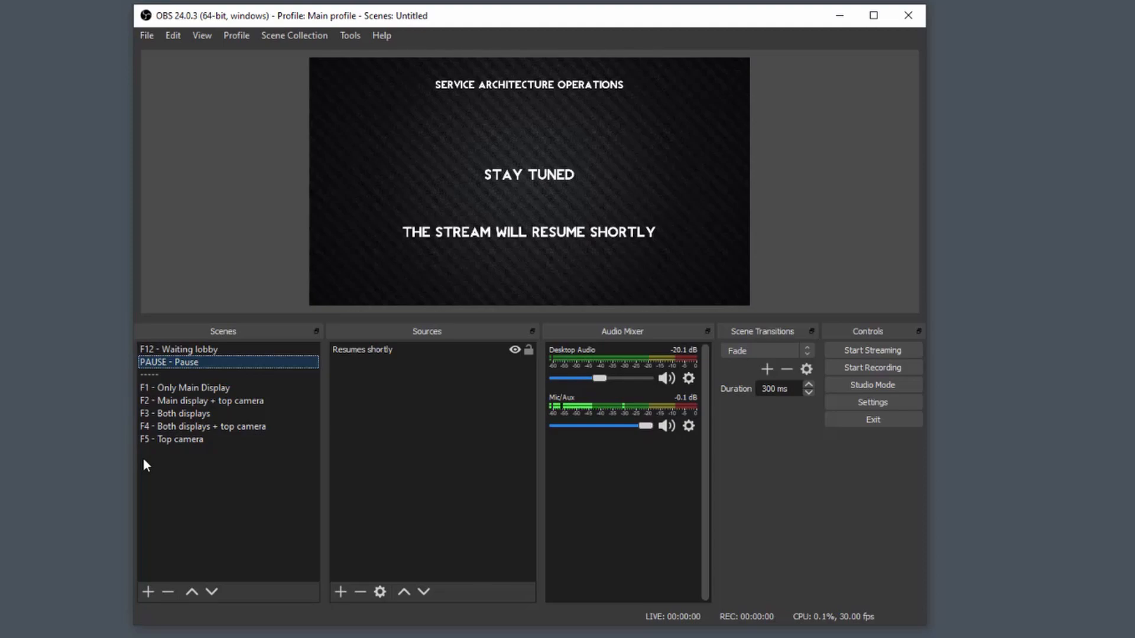
click(173, 437)
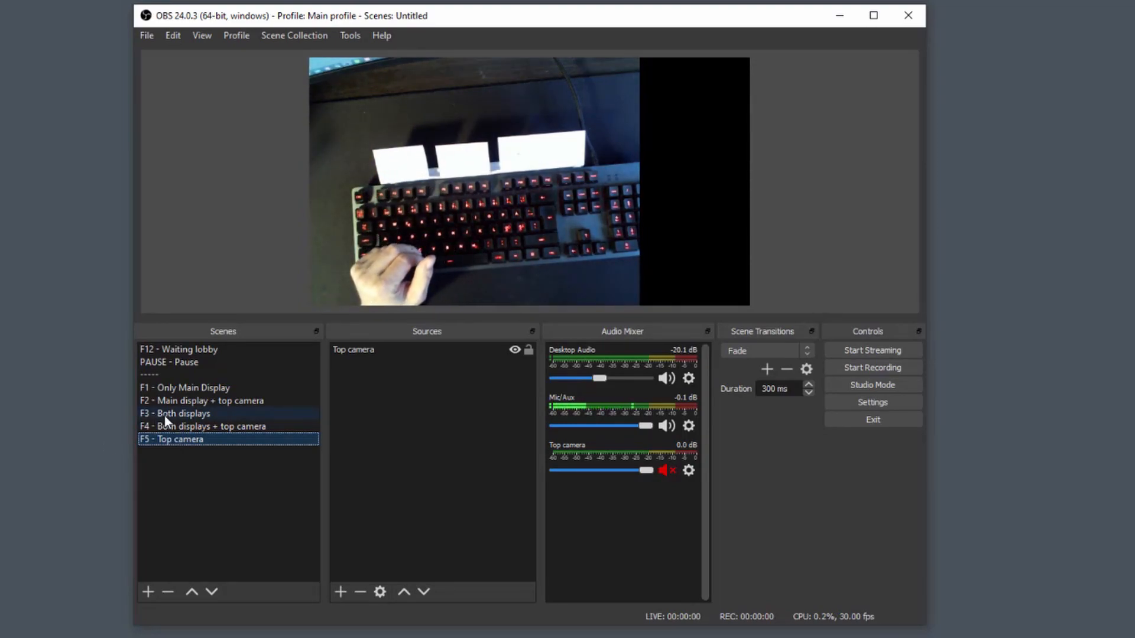
click(168, 388)
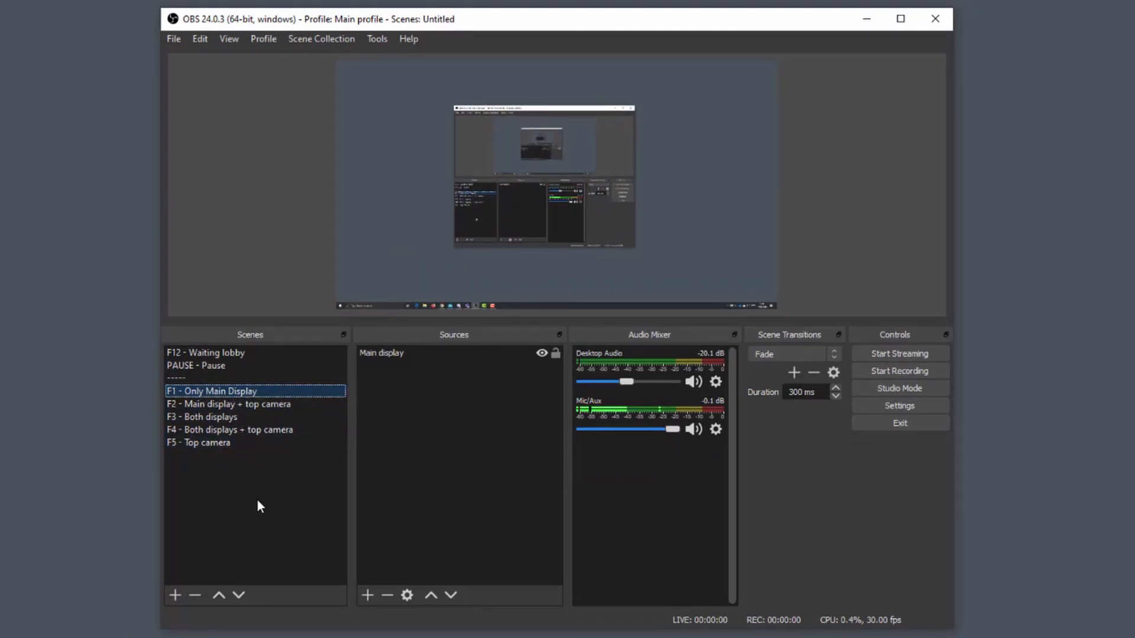
Test the scene hotkeys by alternating between the display and camera scenes, and finish with Pause and Waiting lobby.
key(F2)
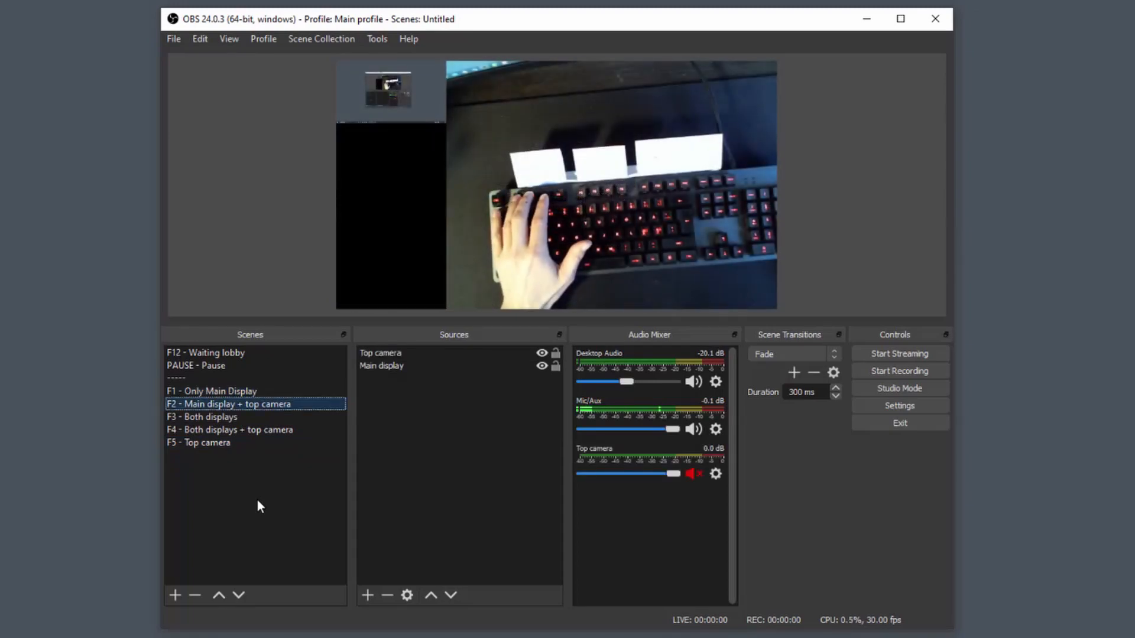
key(F3)
key(F4)
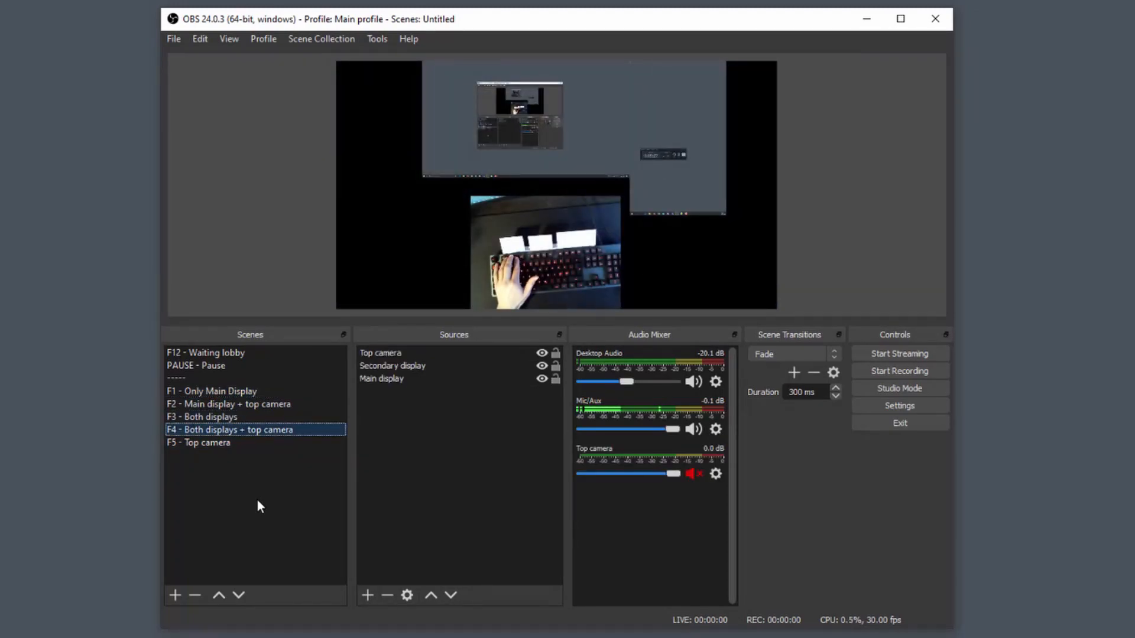
key(F3)
key(F2)
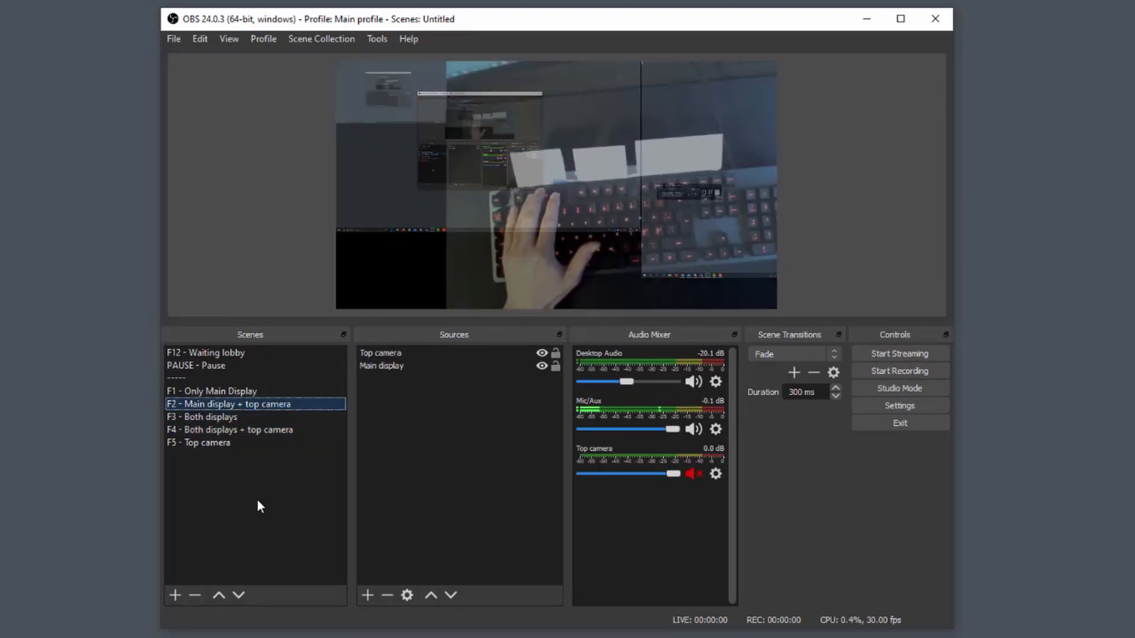
key(F4)
key(F2)
key(F4)
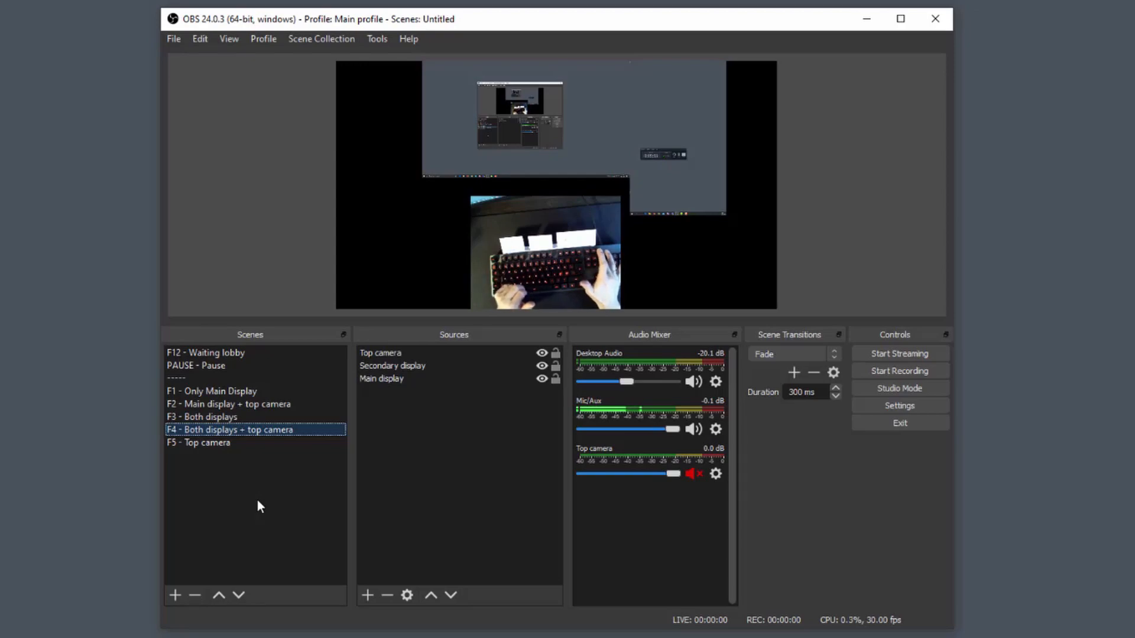
key(Pause)
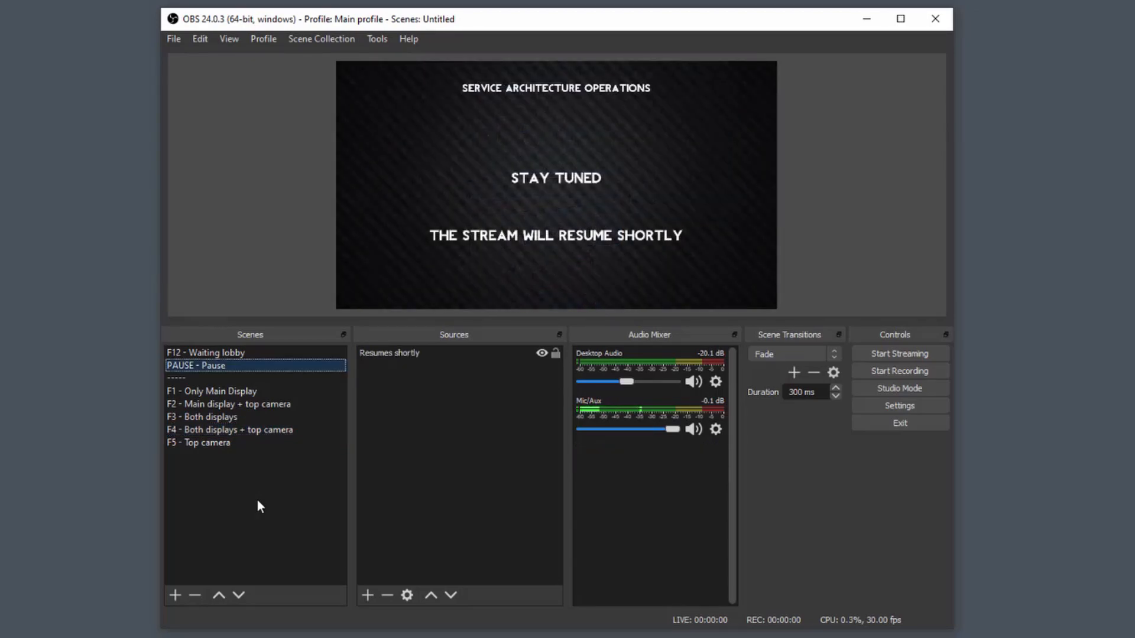
key(F12)
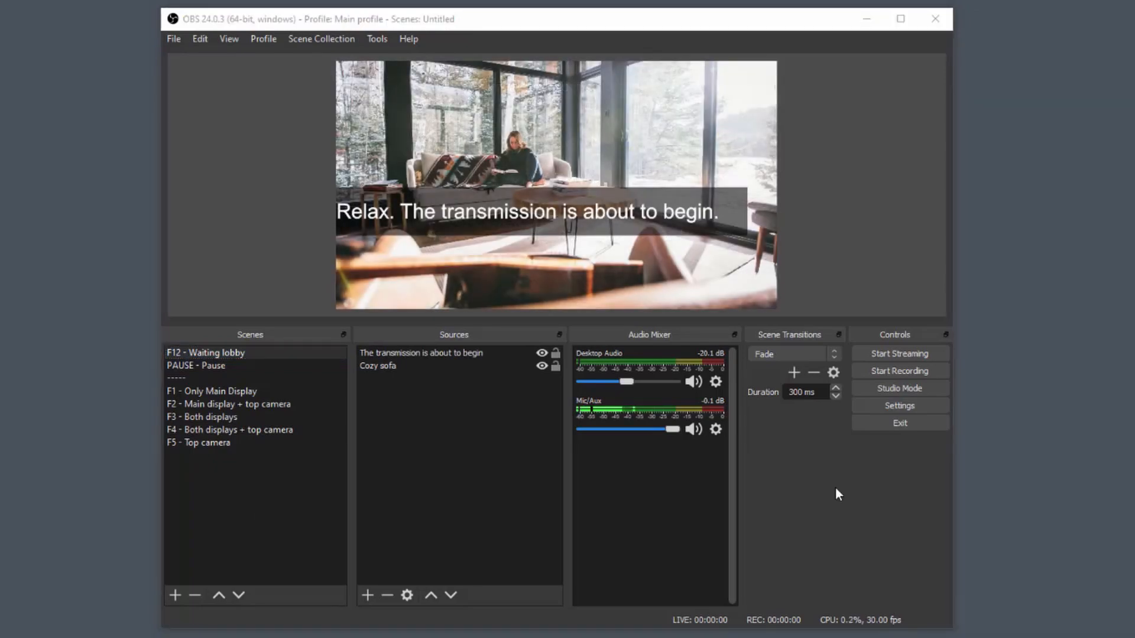
Clear and reassign F1 as the switch-to-scene hotkey for F1 - Only Main Display, and save the settings.
click(889, 409)
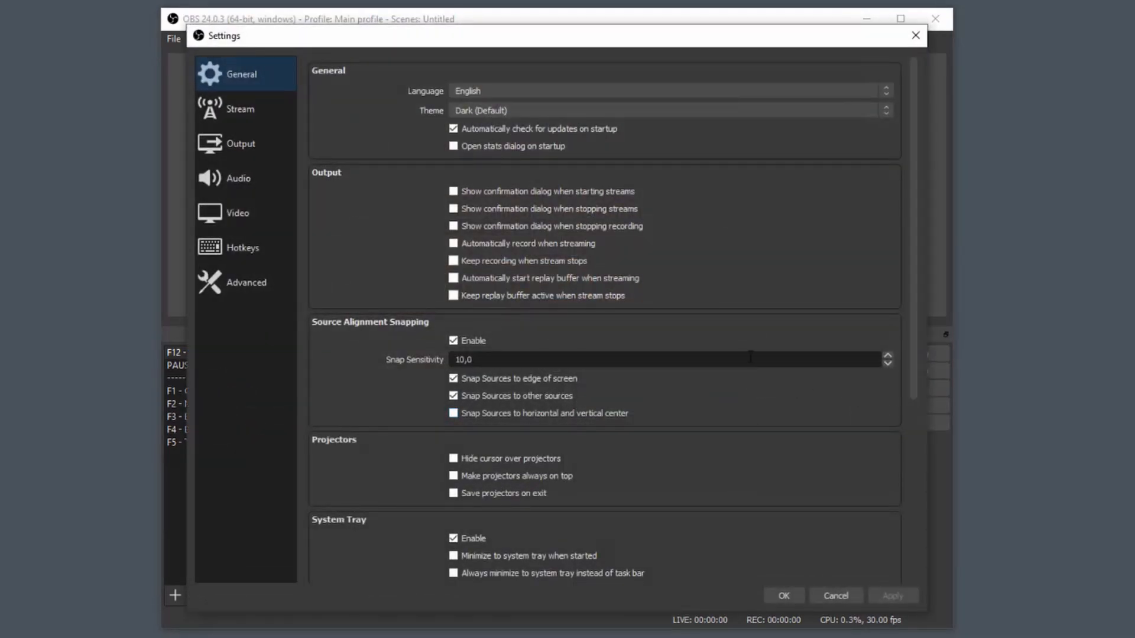
click(220, 258)
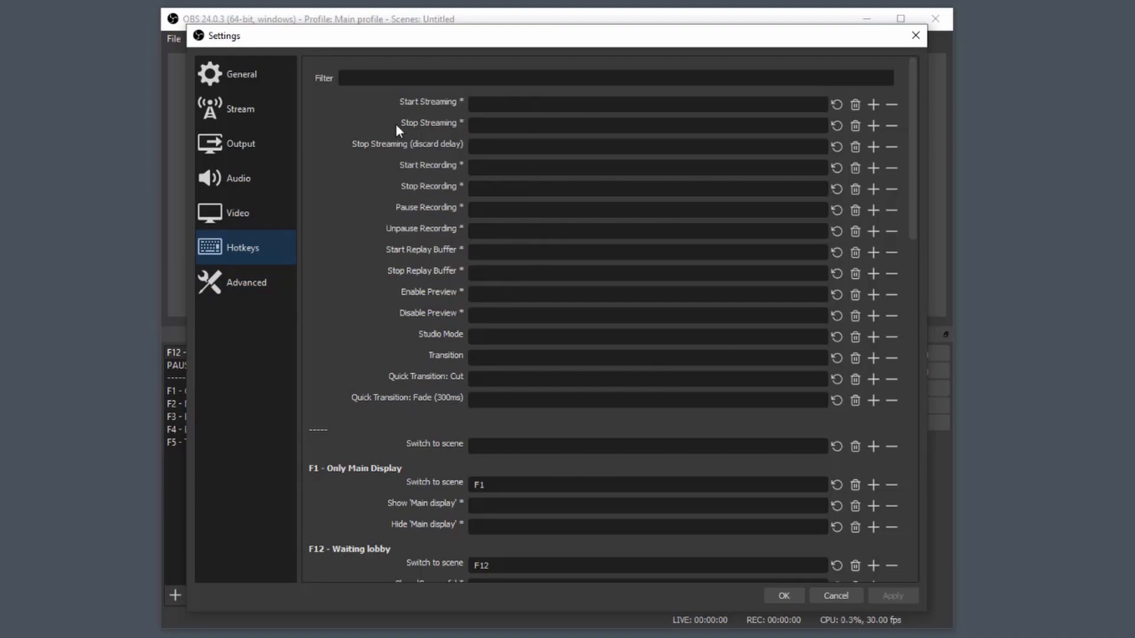
scroll(334, 434, down, 1)
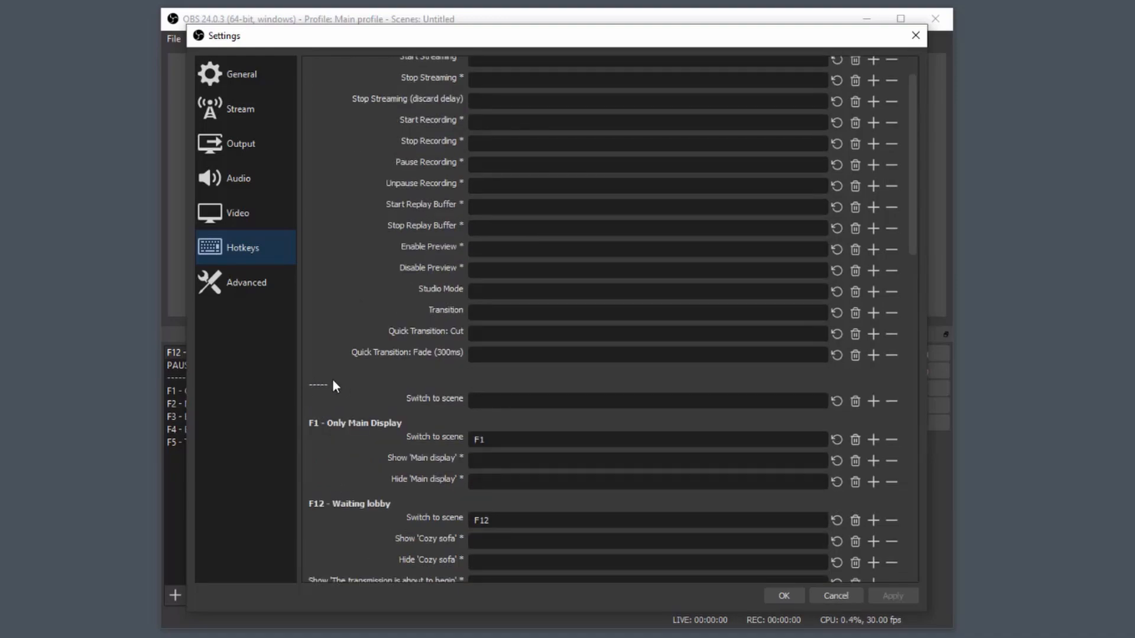
drag(431, 43, 611, 43)
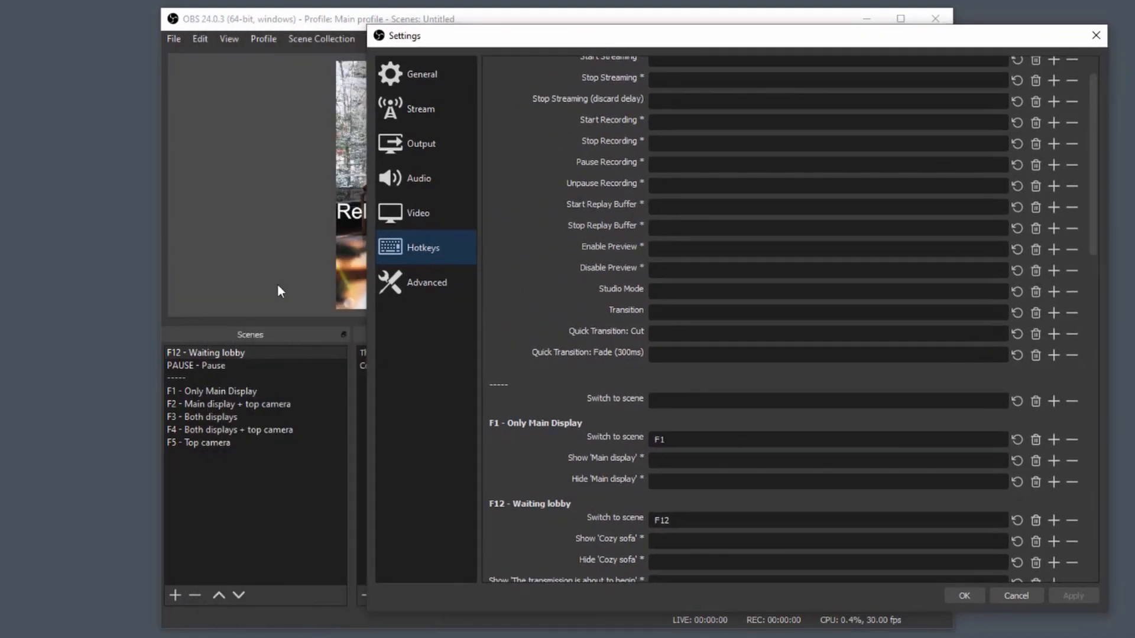
scroll(561, 269, up, 1)
scroll(539, 267, down, 3)
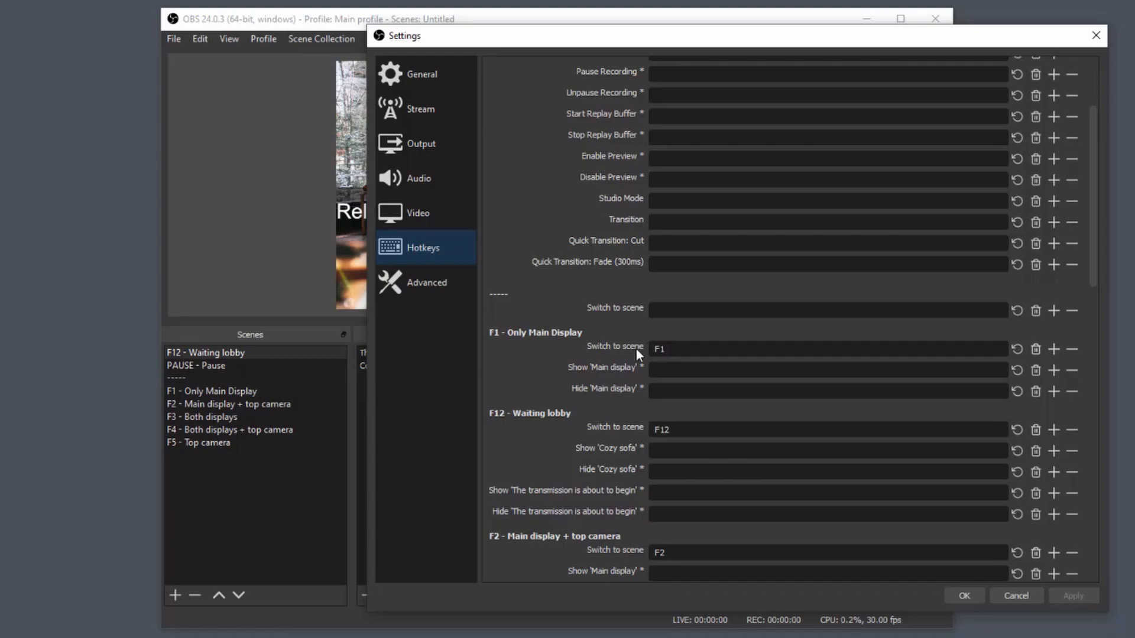
click(674, 349)
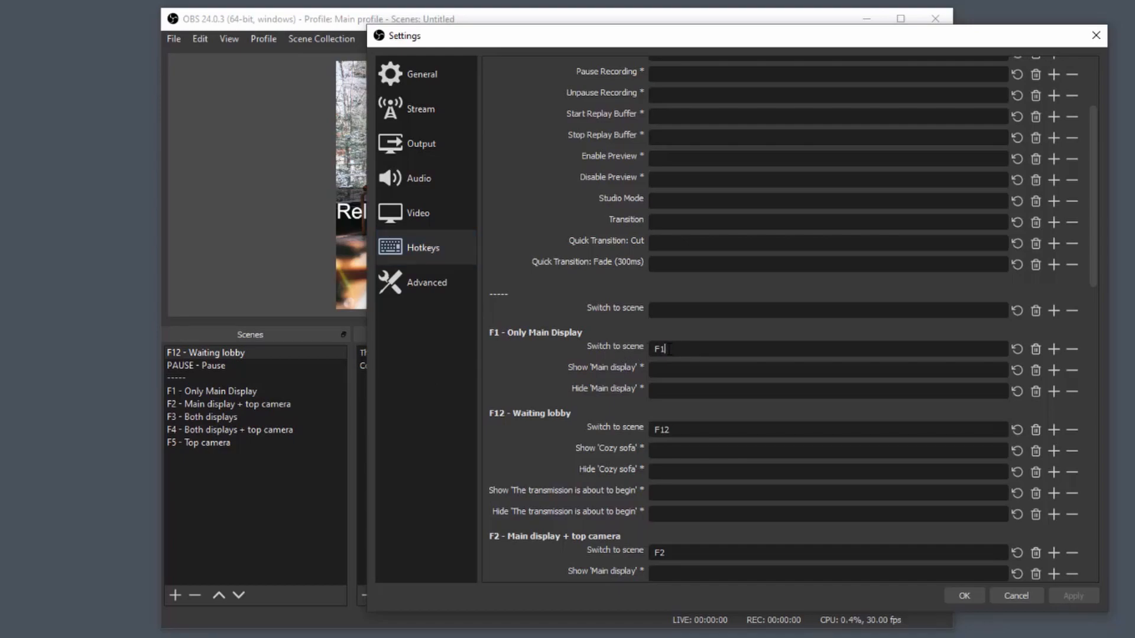
click(1032, 349)
click(680, 351)
key(F1)
click(962, 595)
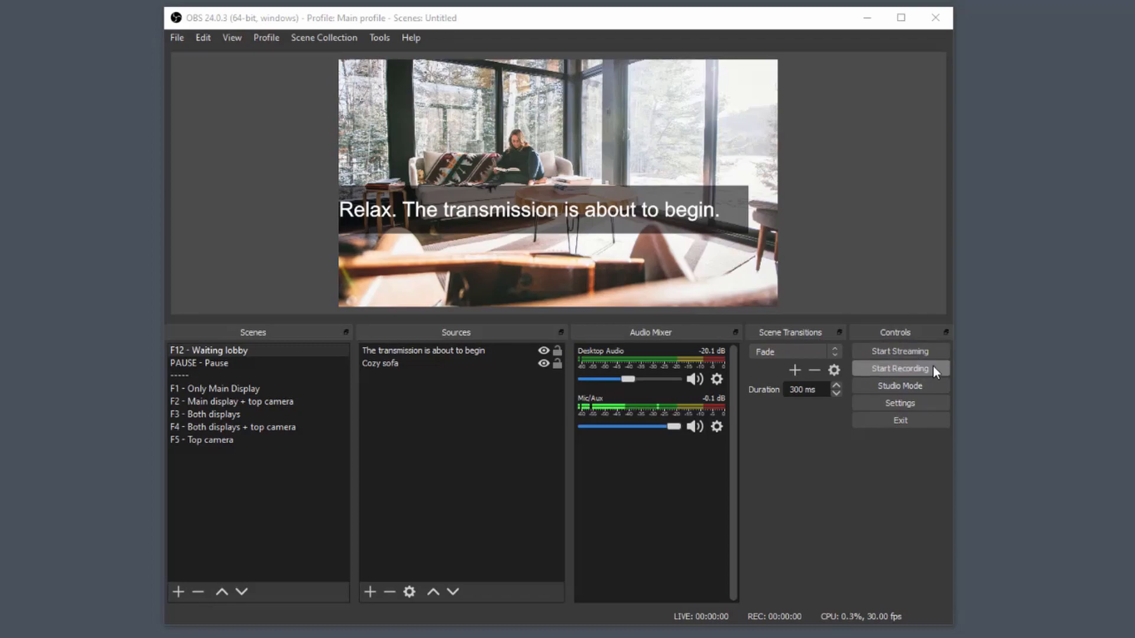
Set the recording quality to High Quality, Medium File Size in the output settings.
click(896, 407)
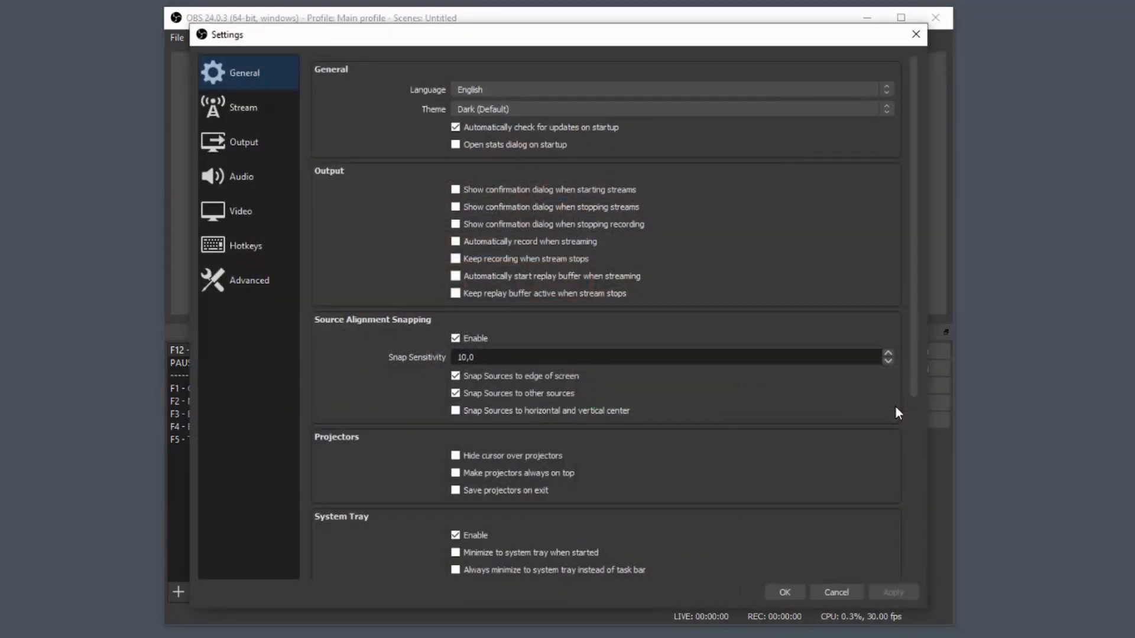
click(237, 150)
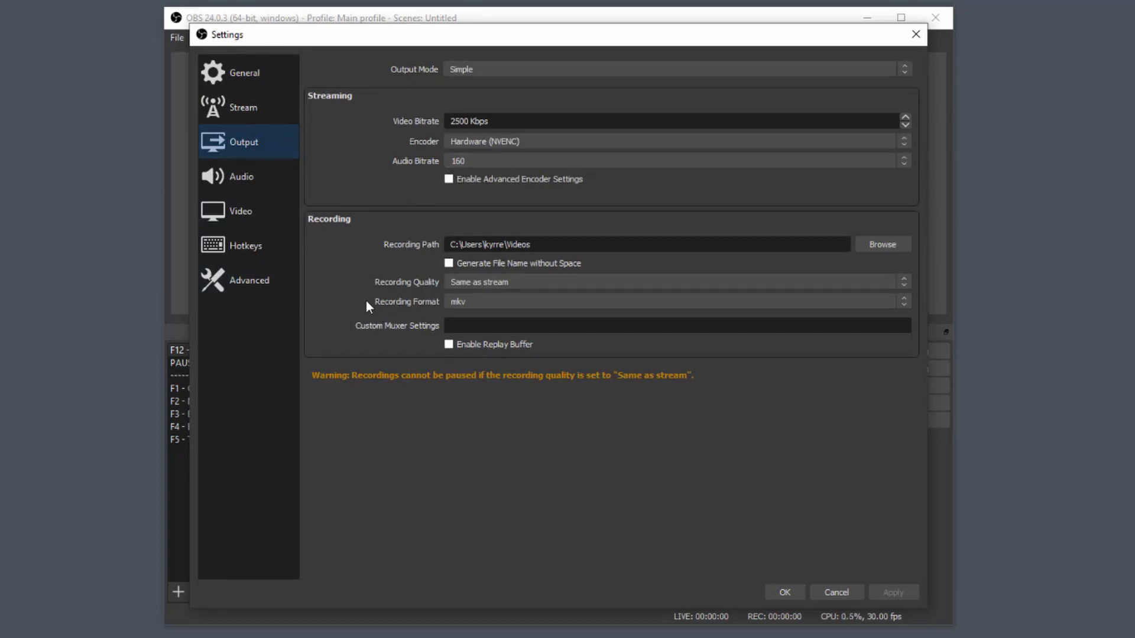
click(534, 280)
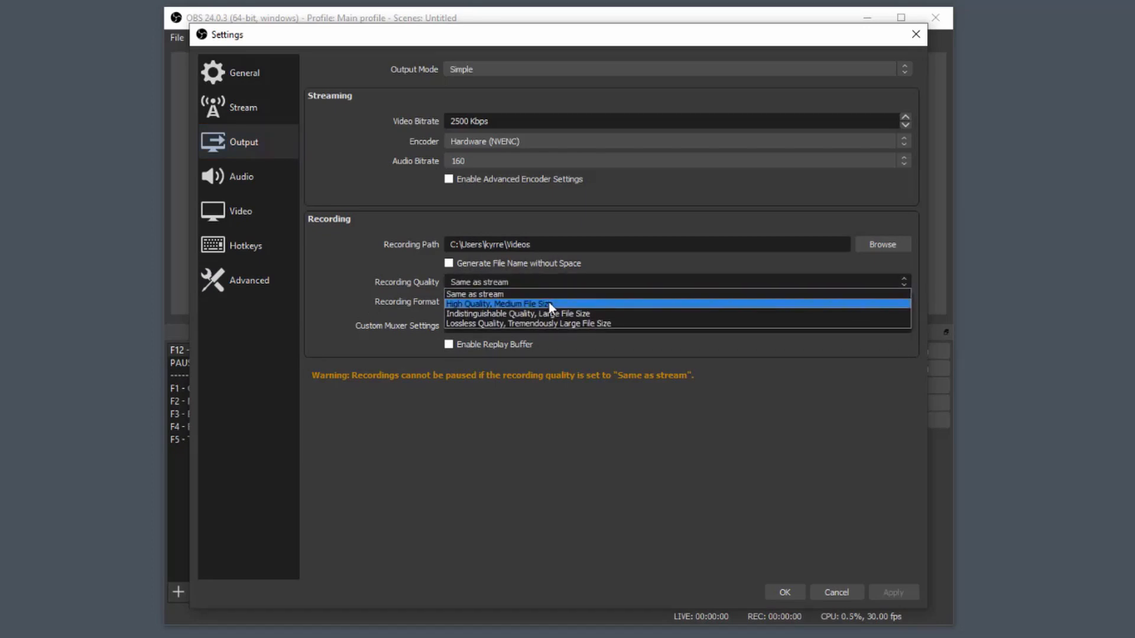
click(607, 305)
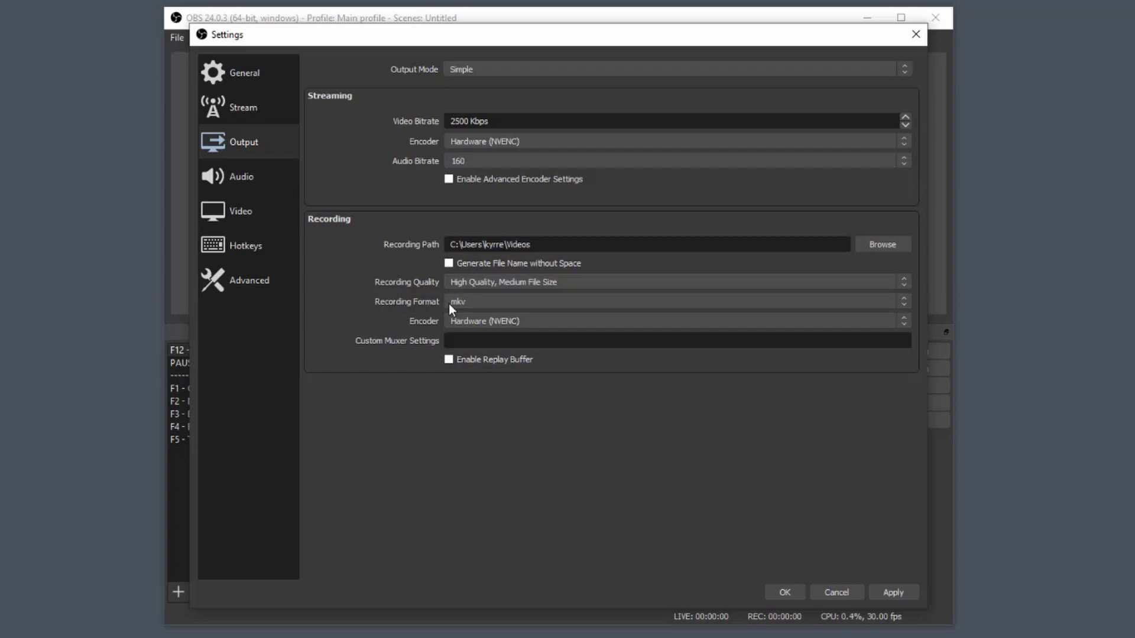
Try mp4 as the recording format, and change it back to mkv.
click(473, 304)
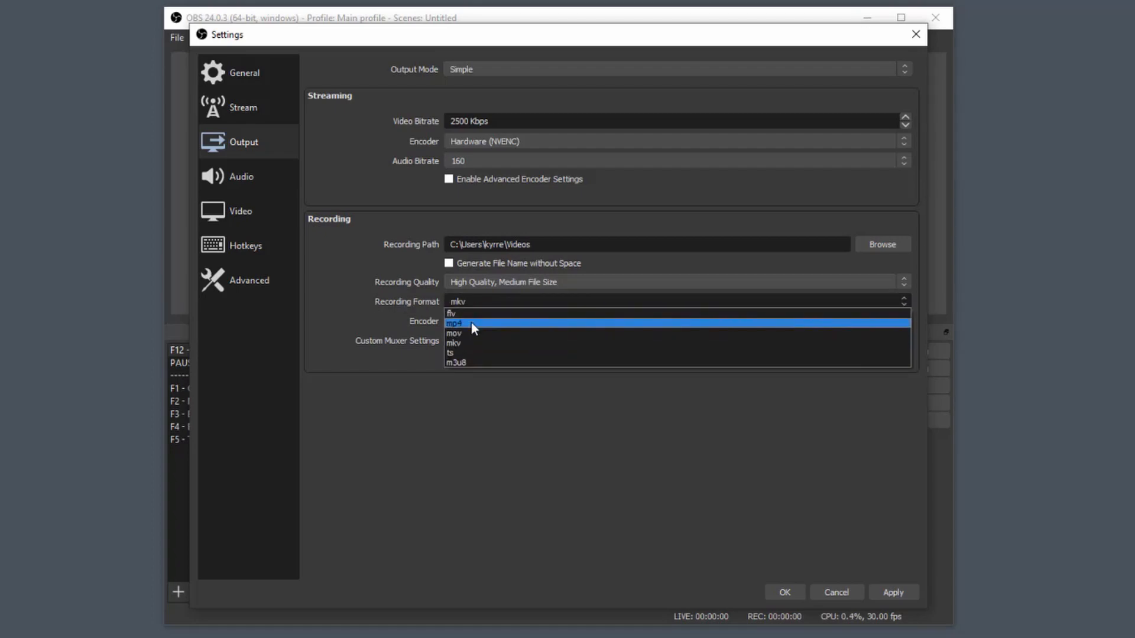
click(471, 323)
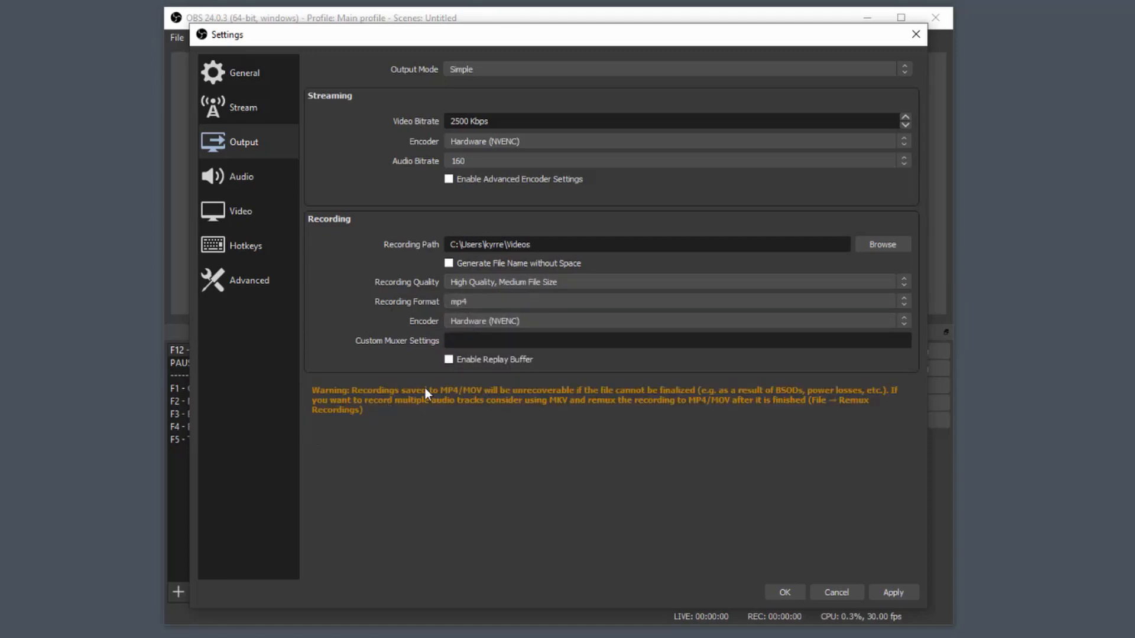
click(511, 303)
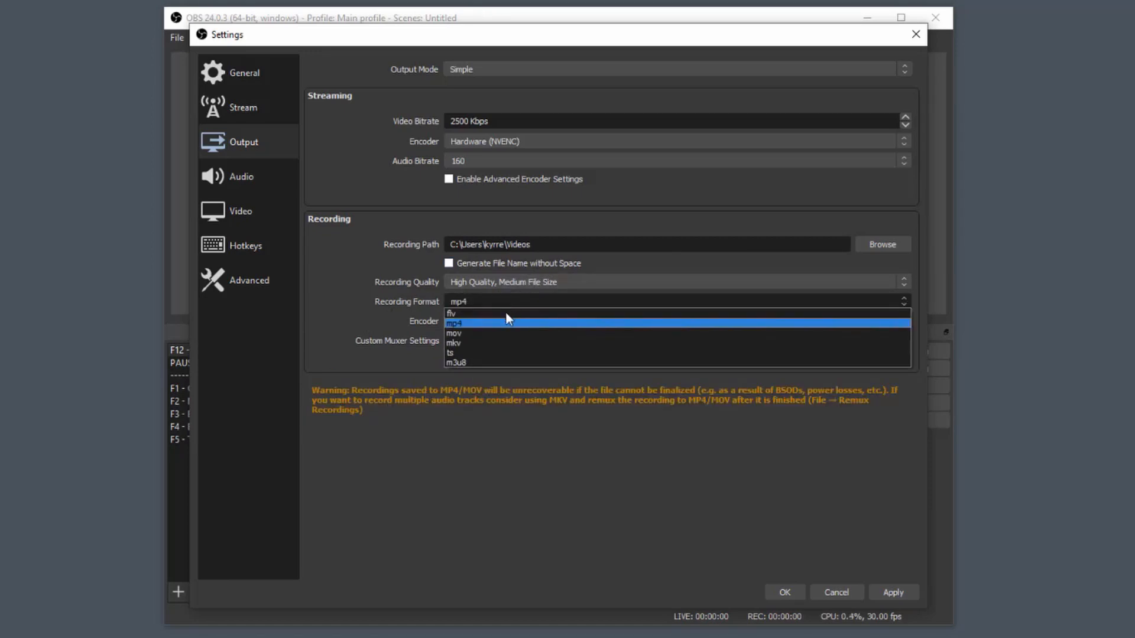
click(473, 344)
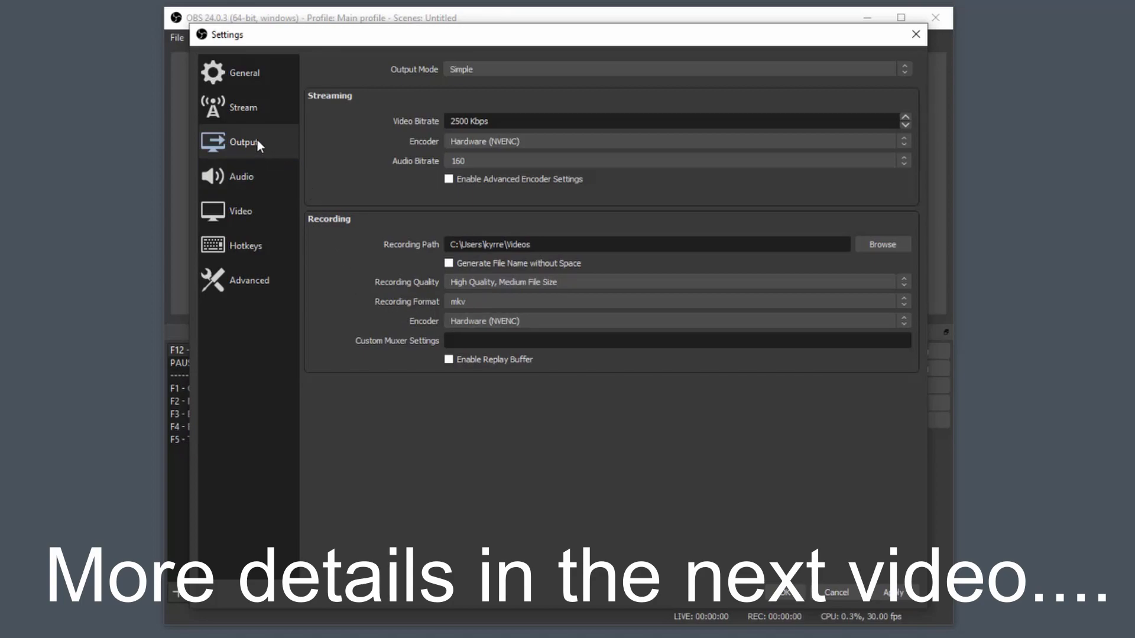
Review the stream and video settings, and choose 1280x720 from the output (scaled) resolutions.
click(245, 97)
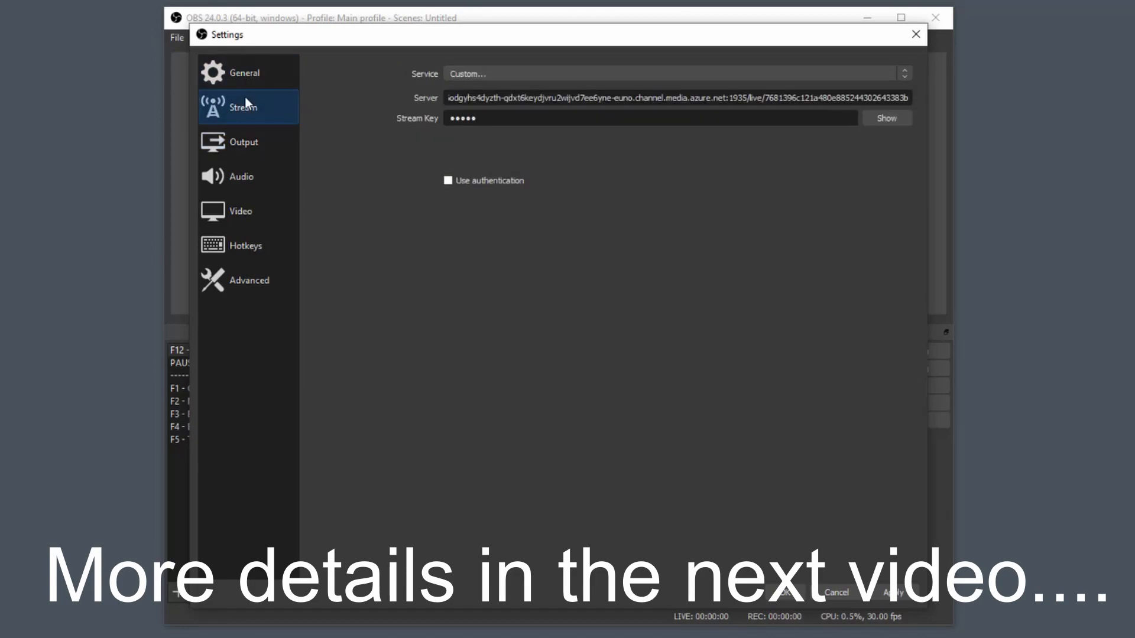
click(239, 80)
click(241, 214)
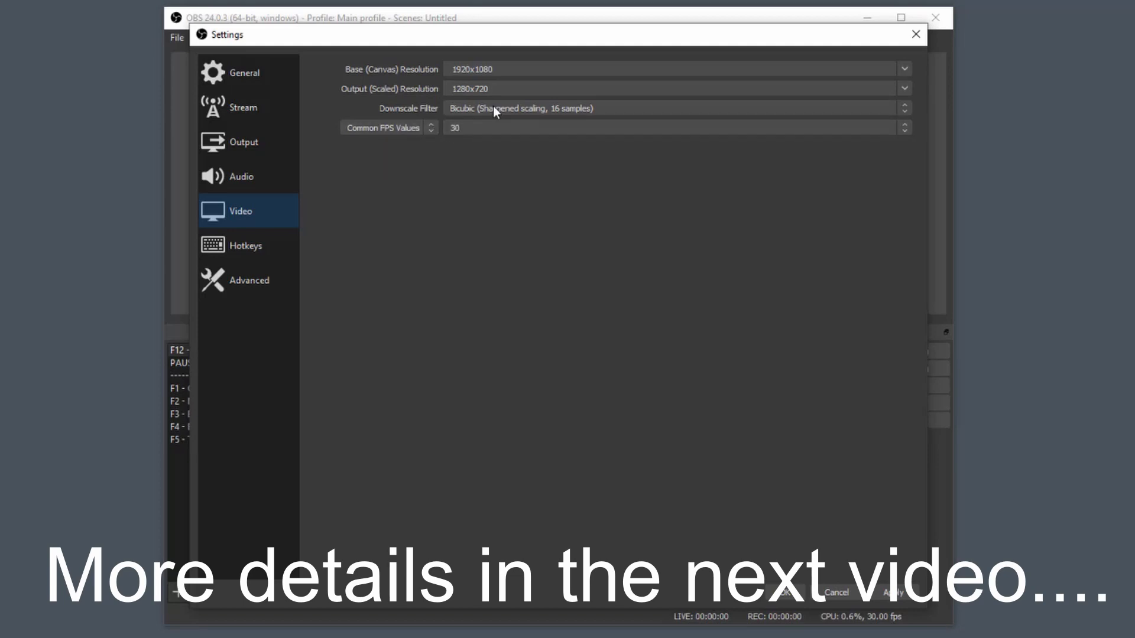
click(904, 88)
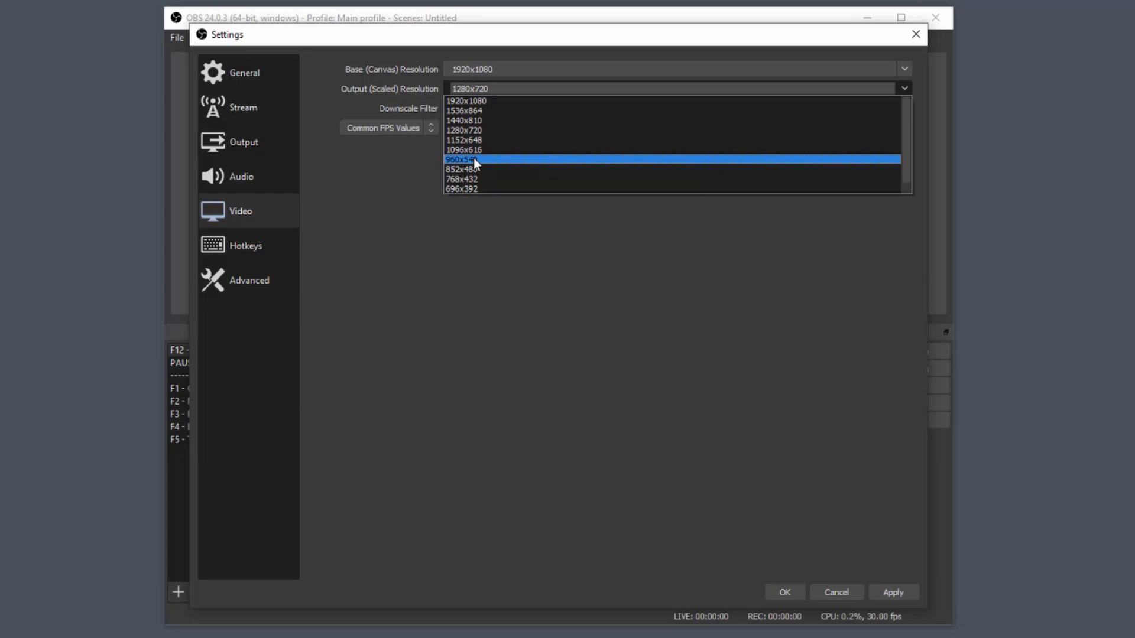
click(498, 132)
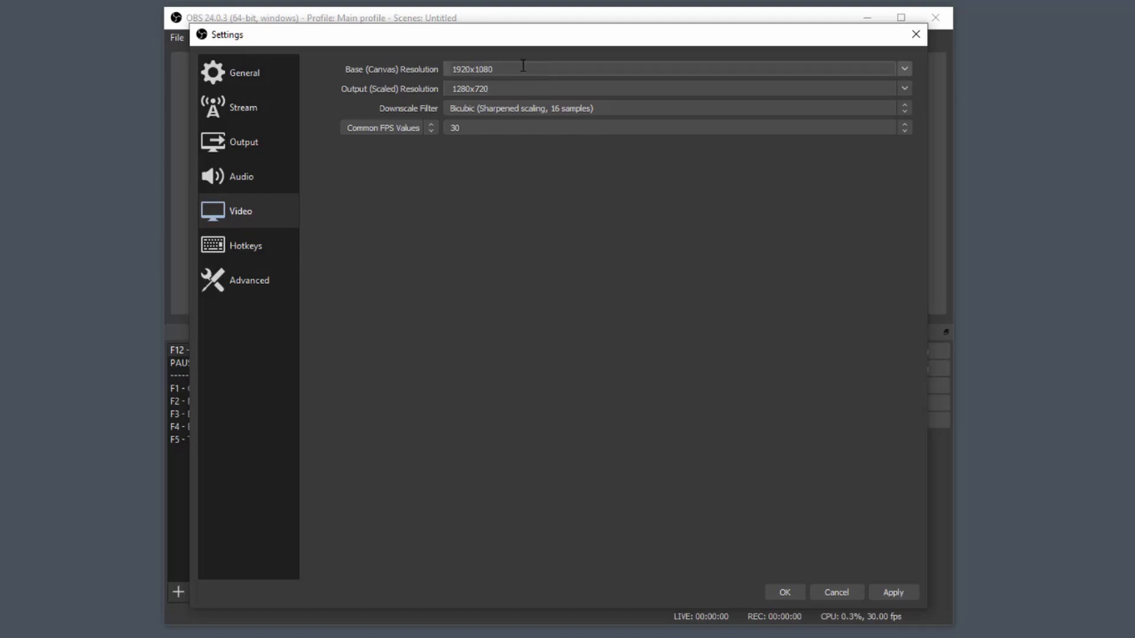
Move the settings window aside to view the canvas preview behind it, and close the settings without saving.
drag(540, 45, 1134, 97)
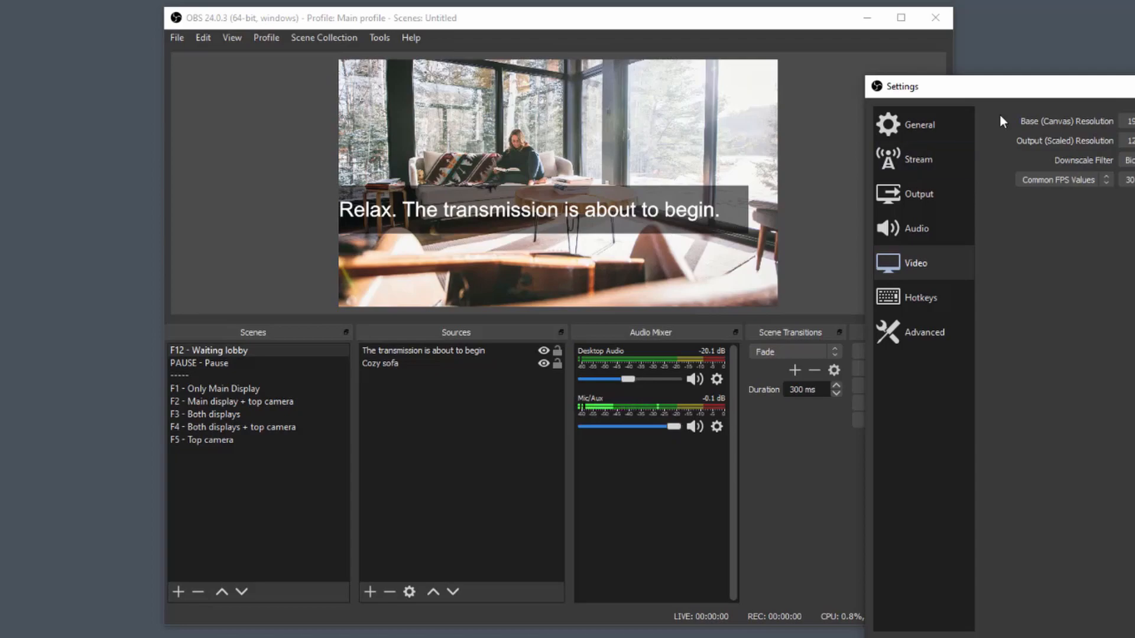
click(707, 17)
drag(1005, 86, 321, 0)
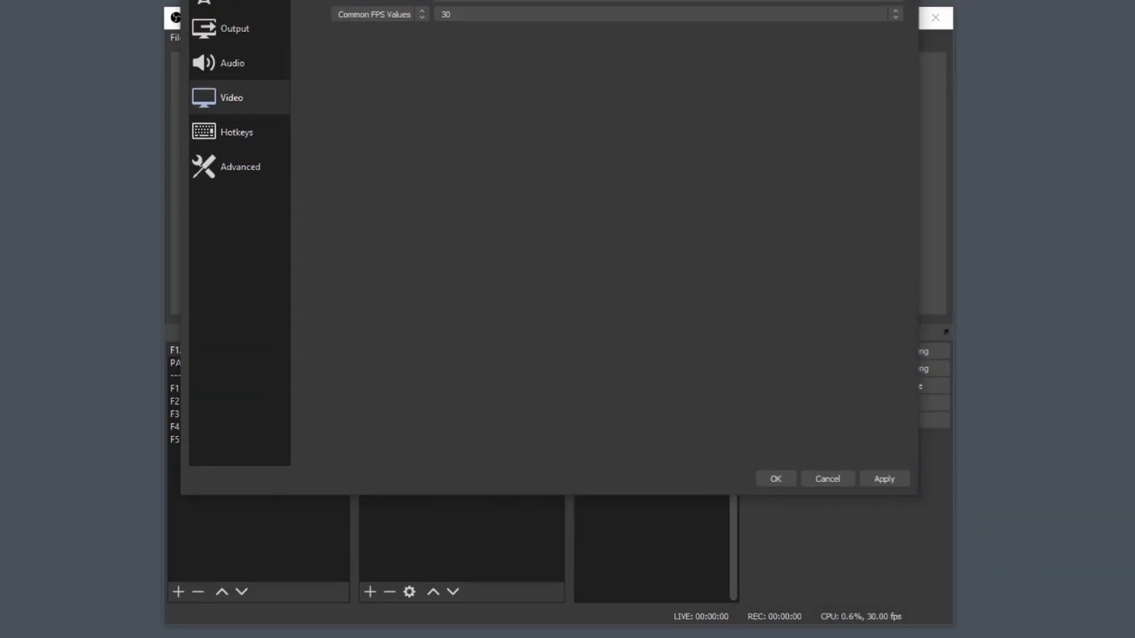
drag(531, 0, 570, 34)
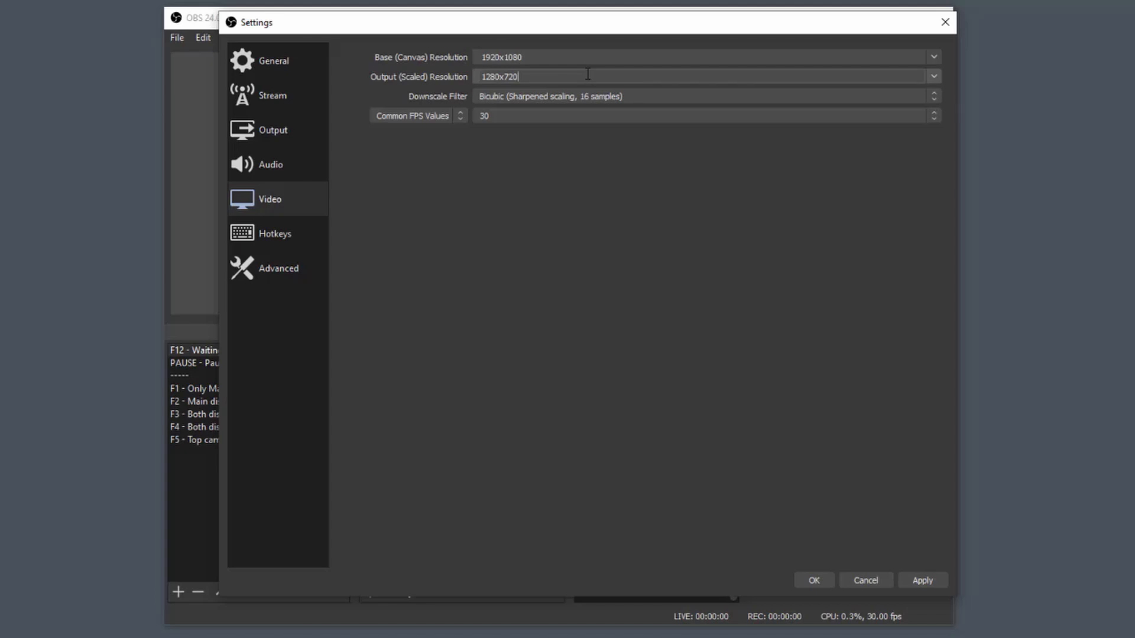
drag(585, 23, 1040, 59)
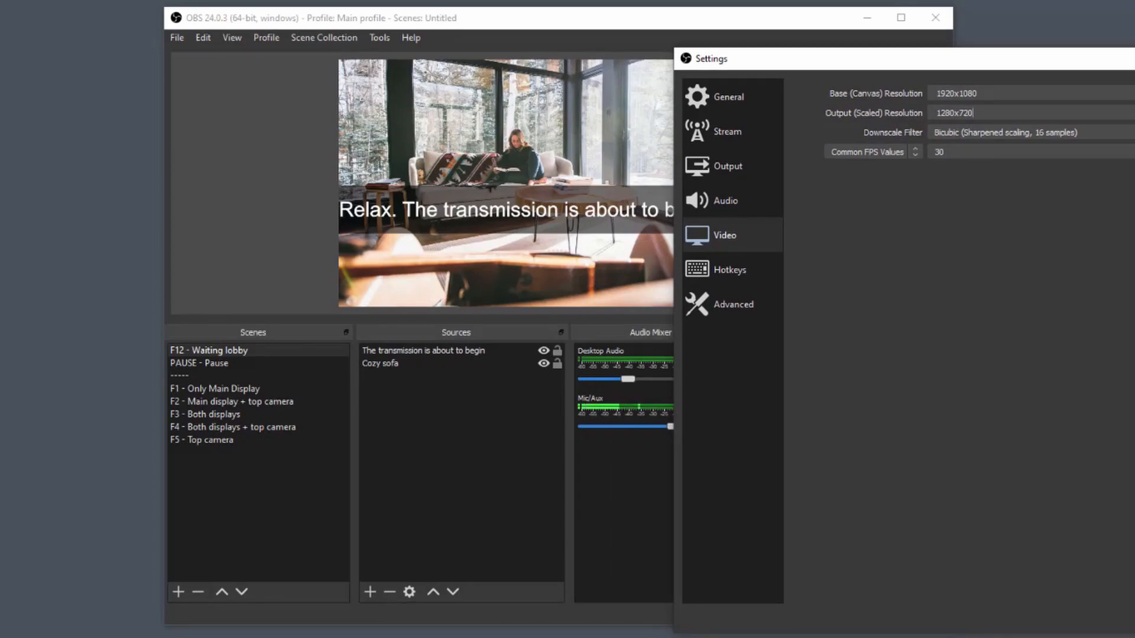
key(Escape)
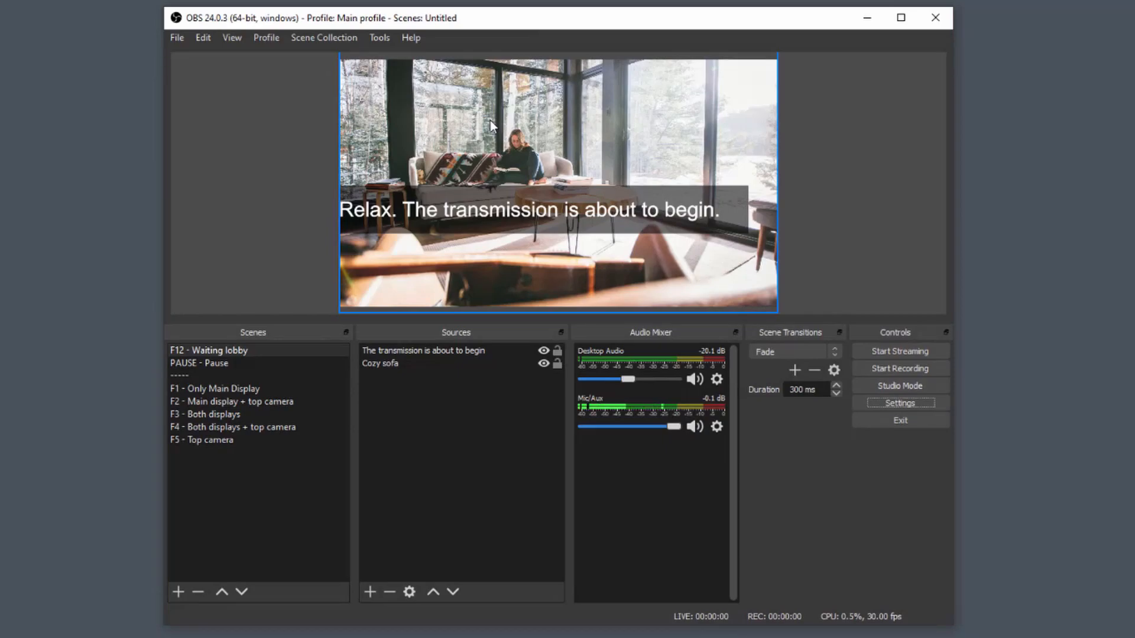
Switch through F4 - Both displays + top camera to the F3 - Both displays scene, and reposition the main window.
click(225, 425)
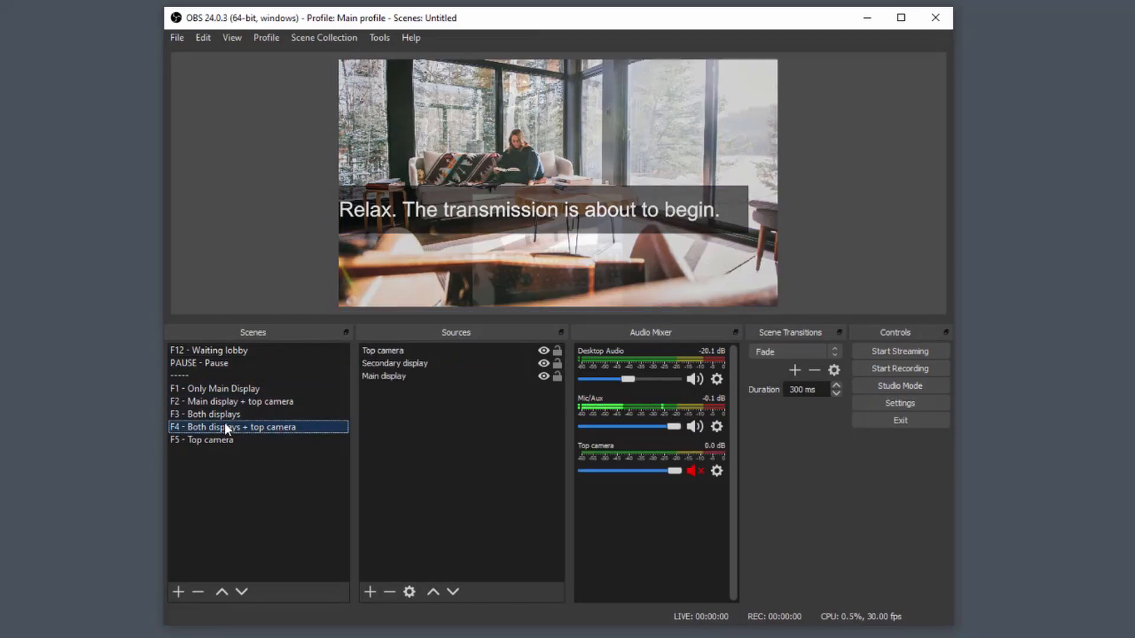
click(208, 413)
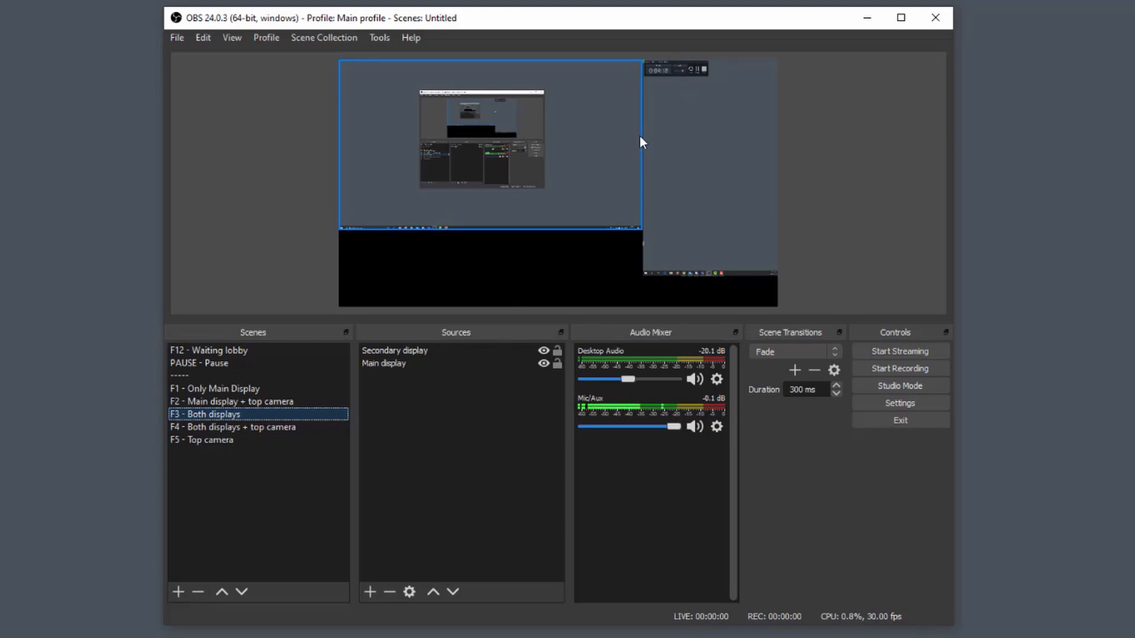
drag(476, 7, 511, 20)
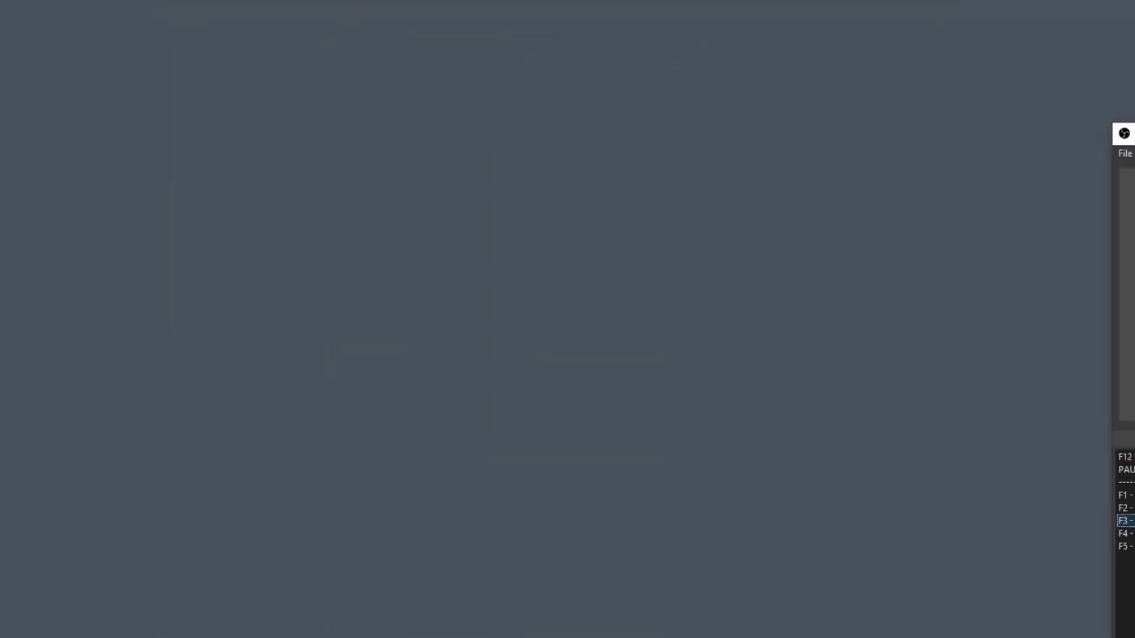
drag(1134, 54, 611, 8)
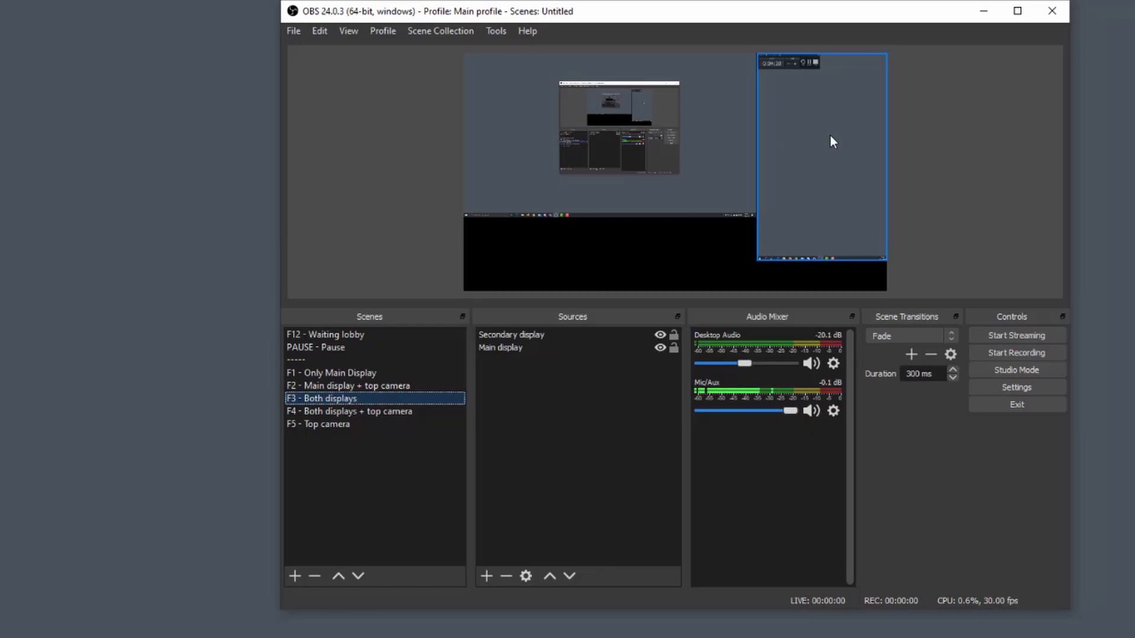
Select the main display in the scene preview, followed by the secondary display, to examine how they share the canvas.
click(562, 76)
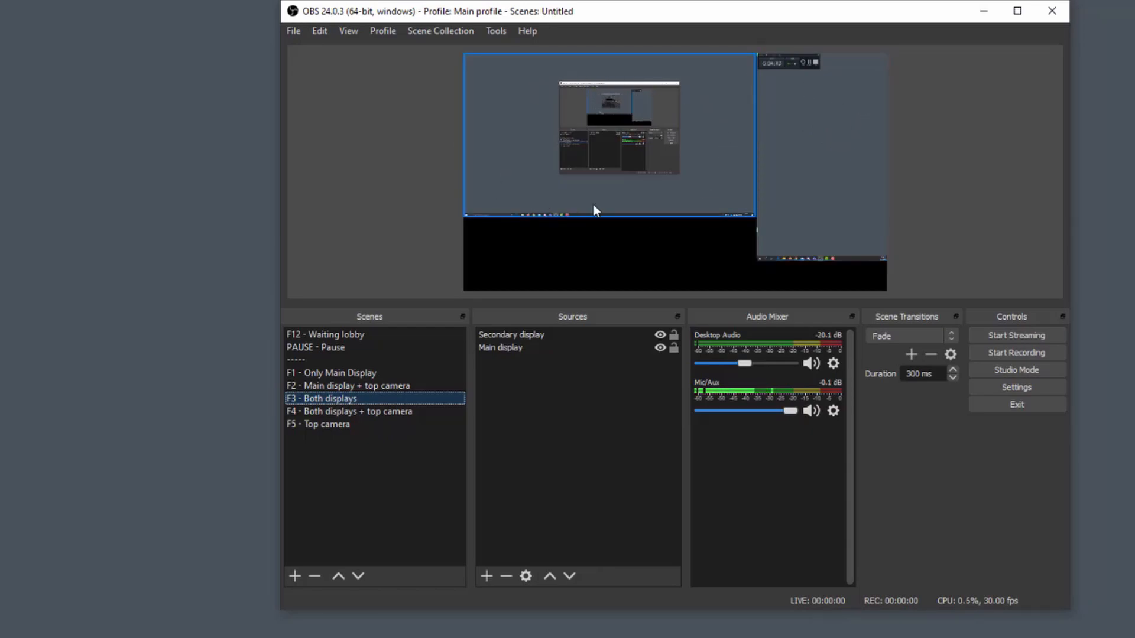
click(782, 66)
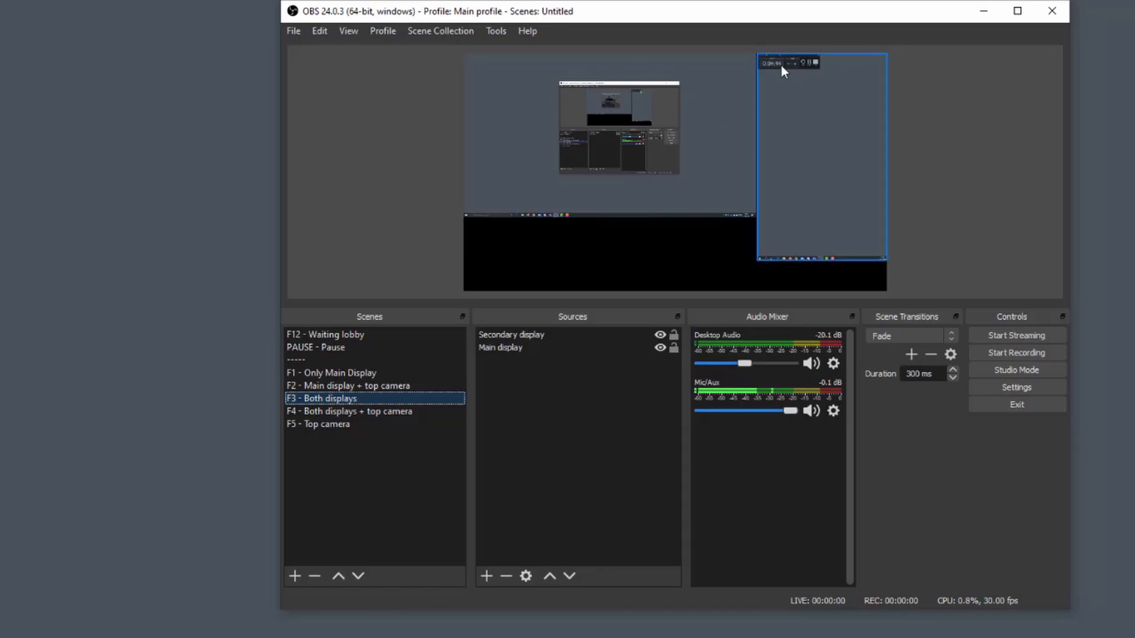
click(889, 80)
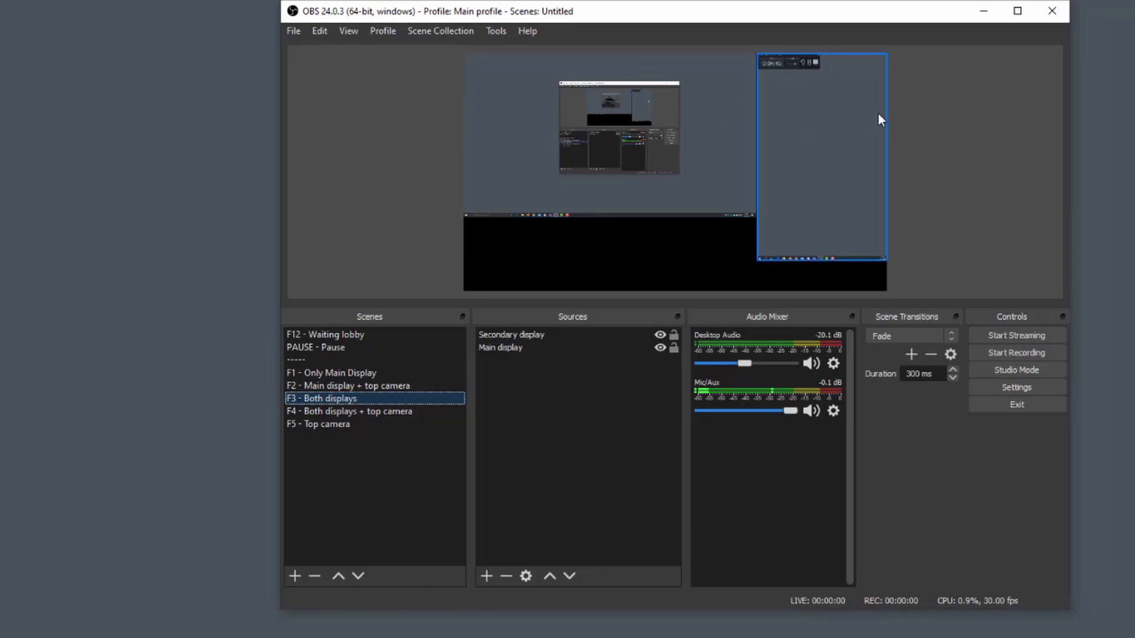